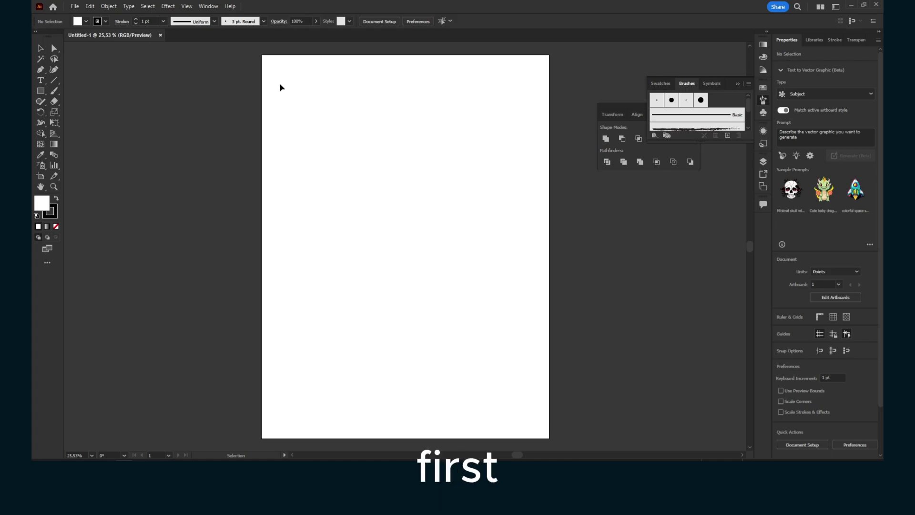
# Move the Pathfinder panel up above the Brushes panel and hide it.
pyautogui.moveTo(613, 104); pyautogui.dragTo(611, 51)
pyautogui.click(208, 6)
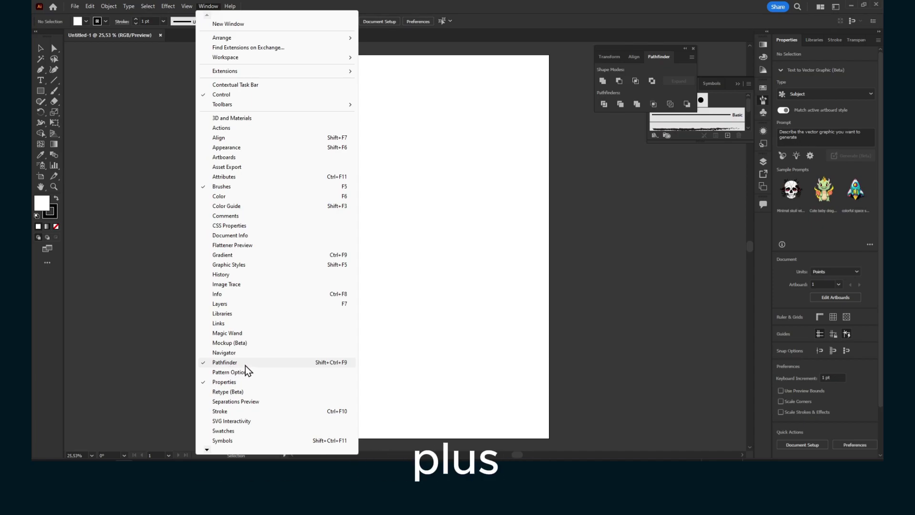
pyautogui.click(337, 365)
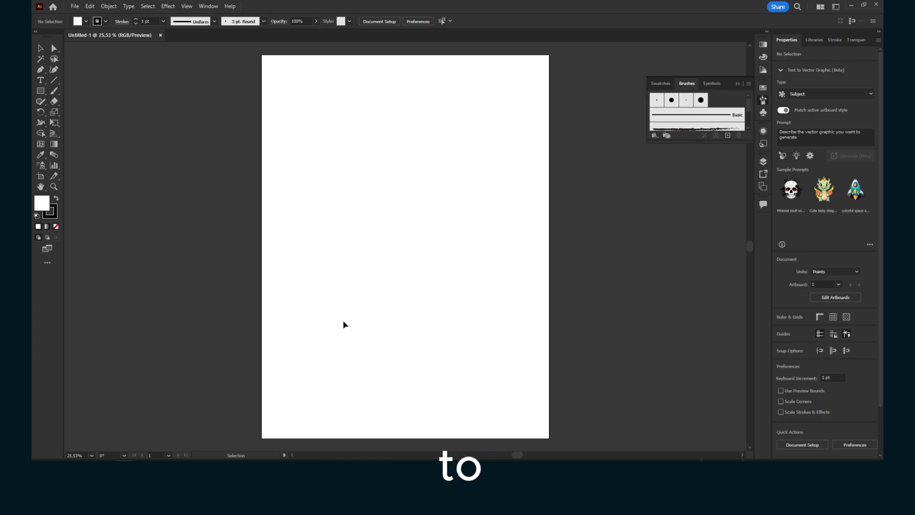
# Show the Pathfinder panel and place it beside the artboard, below the Brushes panel.
pyautogui.click(208, 6)
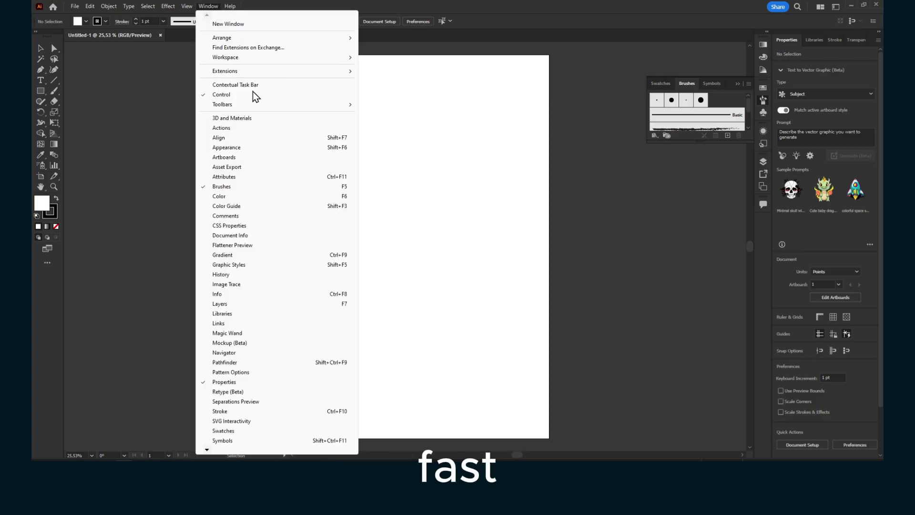
pyautogui.click(246, 363)
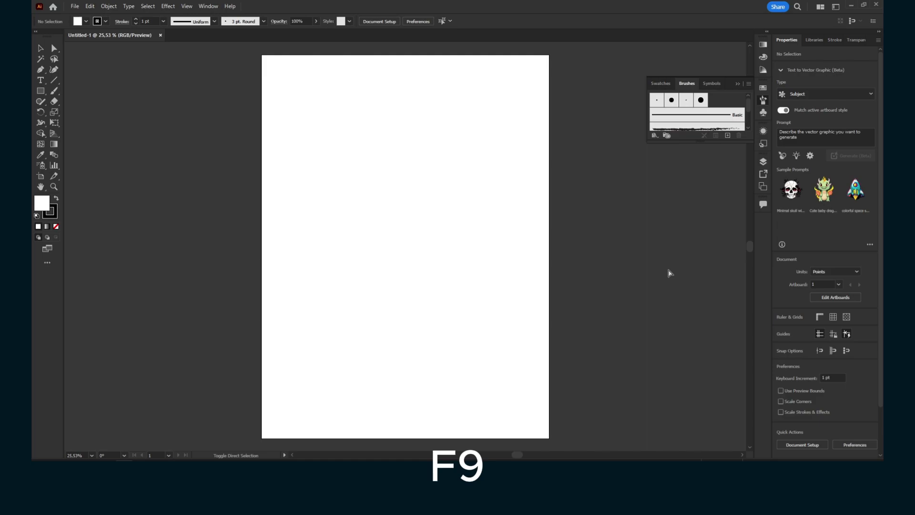
pyautogui.hotkey('ctrl', 'shift', 'F9')
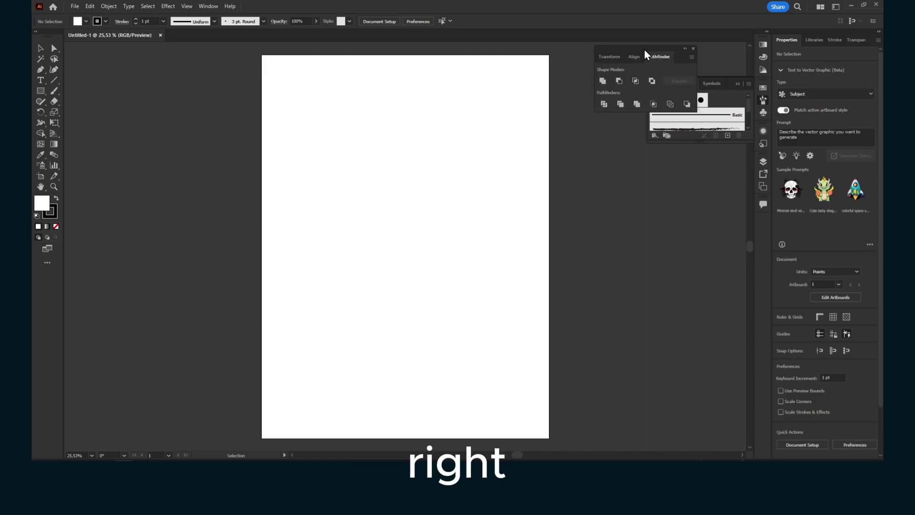
pyautogui.moveTo(645, 49); pyautogui.dragTo(632, 166)
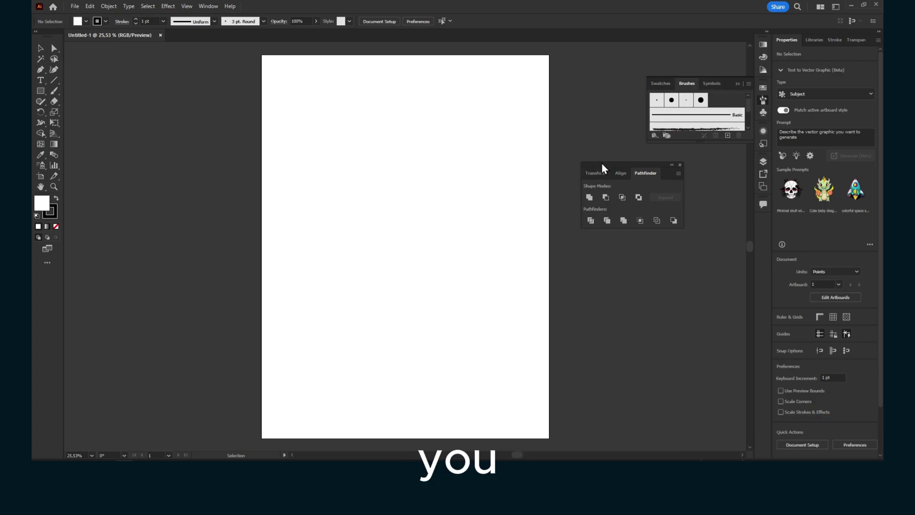
pyautogui.moveTo(602, 164); pyautogui.dragTo(600, 159)
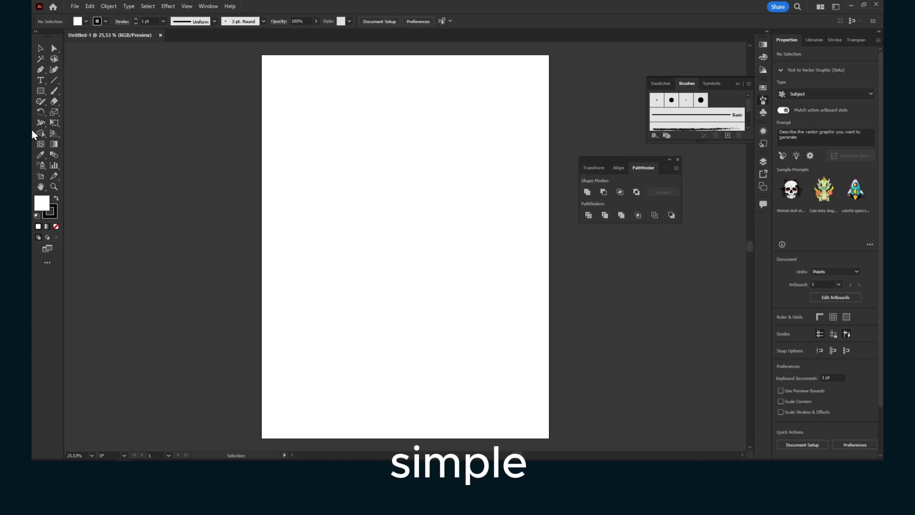
# Draw a rectangle of about 684 × 410 pt in the upper part of the artboard and fill it red.
pyautogui.click(40, 91)
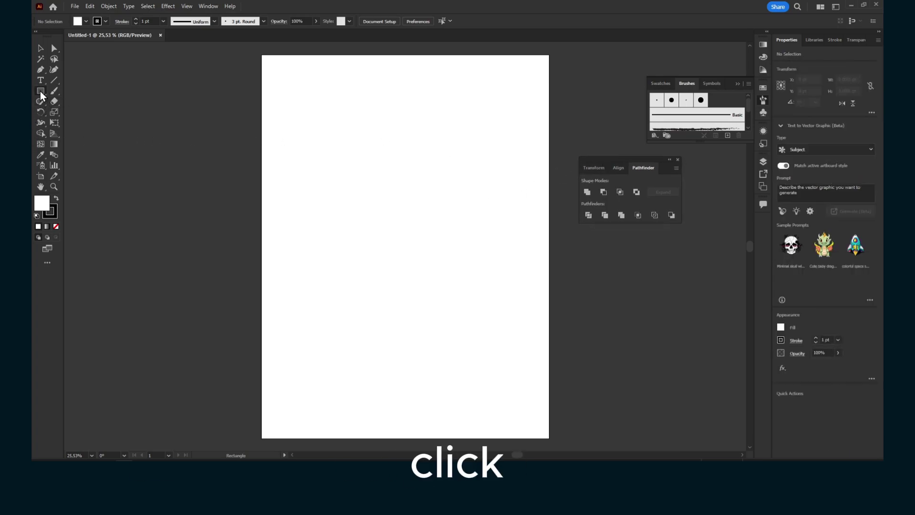
pyautogui.moveTo(292, 110); pyautogui.dragTo(444, 201)
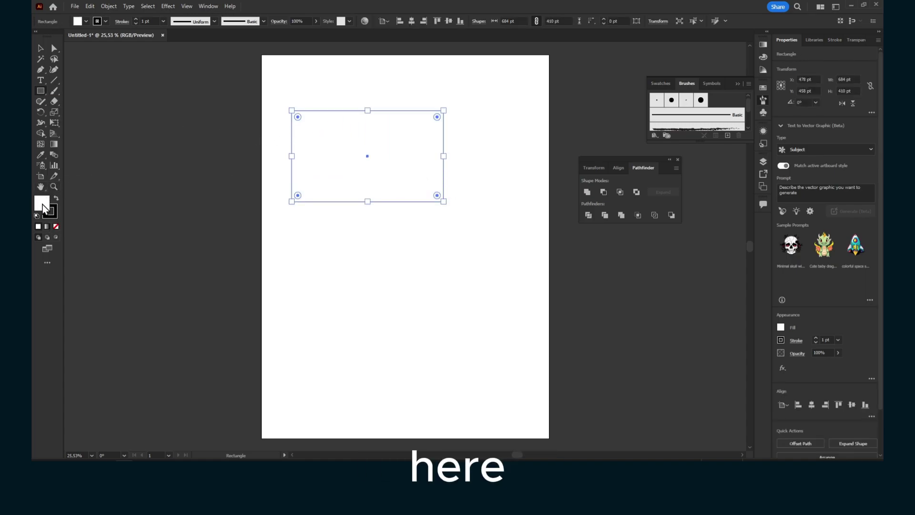
pyautogui.click(78, 22)
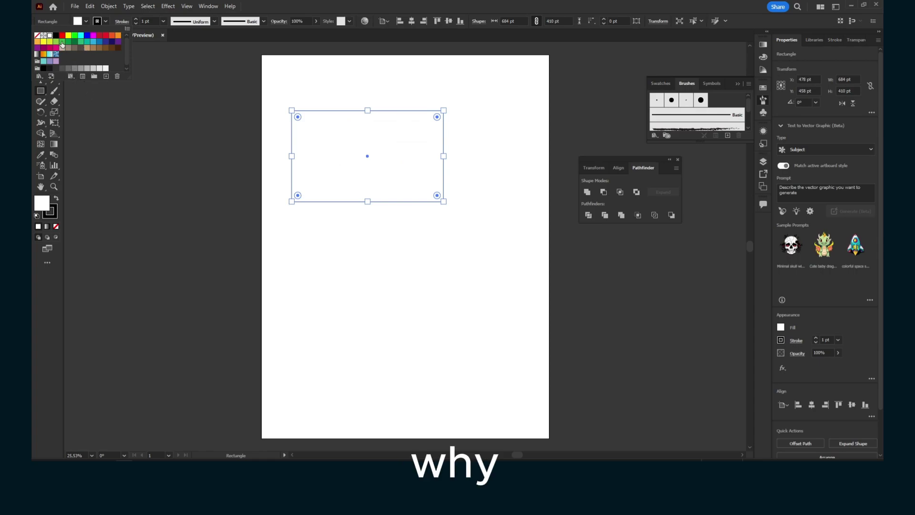
pyautogui.click(62, 35)
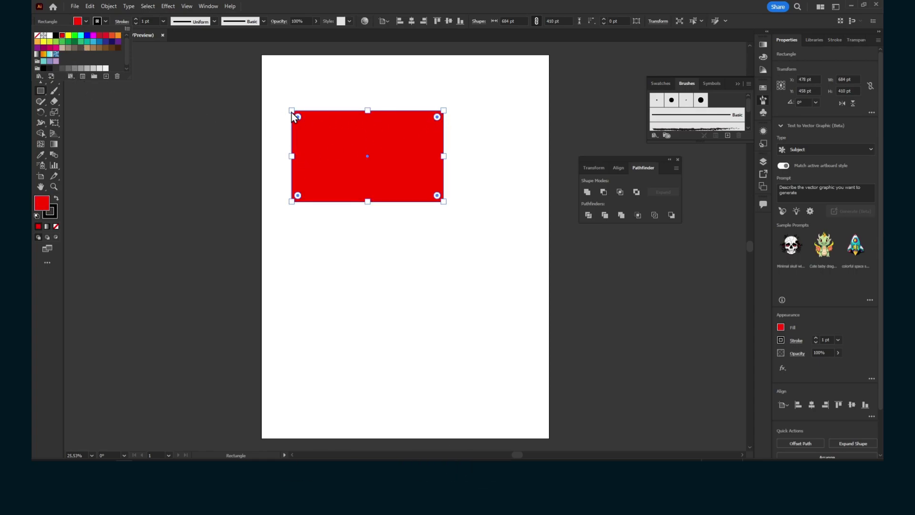
# Round the red rectangle's corners to about 205 pt and duplicate the pill shape directly below it.
pyautogui.click(54, 48)
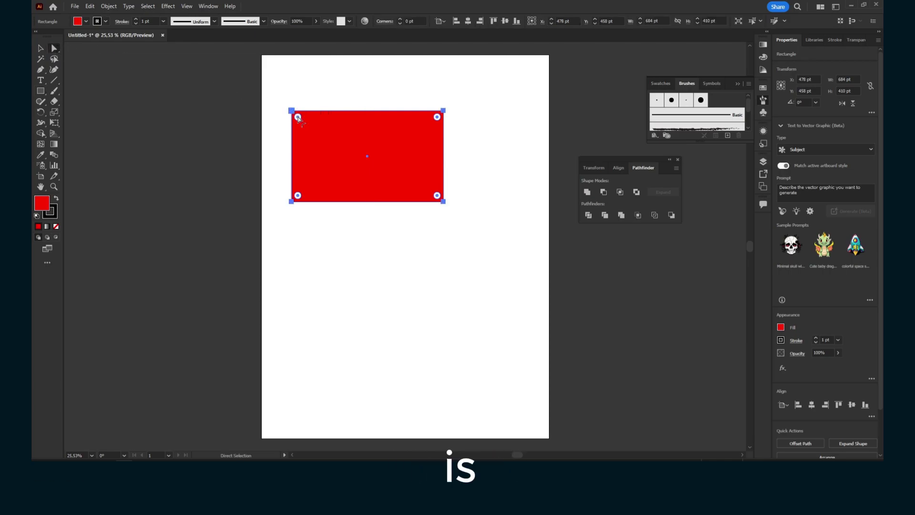
pyautogui.moveTo(298, 117); pyautogui.dragTo(351, 149)
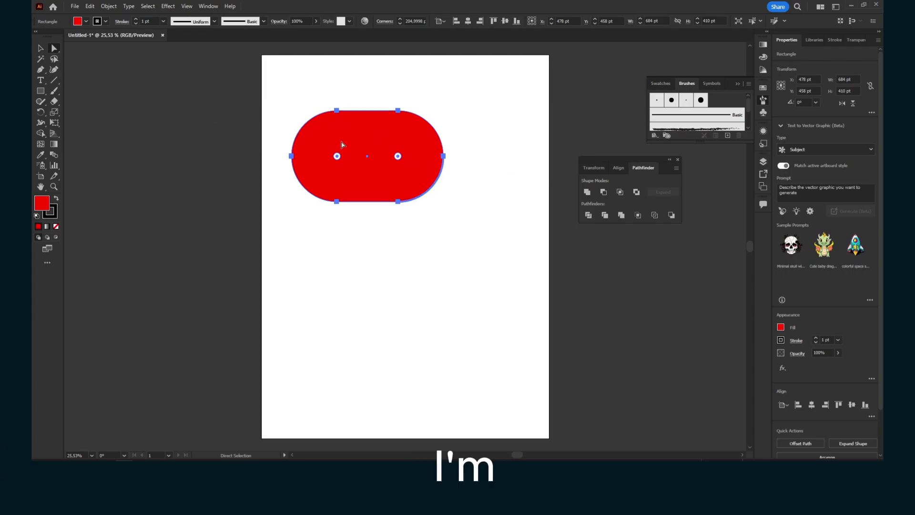
pyautogui.moveTo(357, 149); pyautogui.dragTo(377, 240)
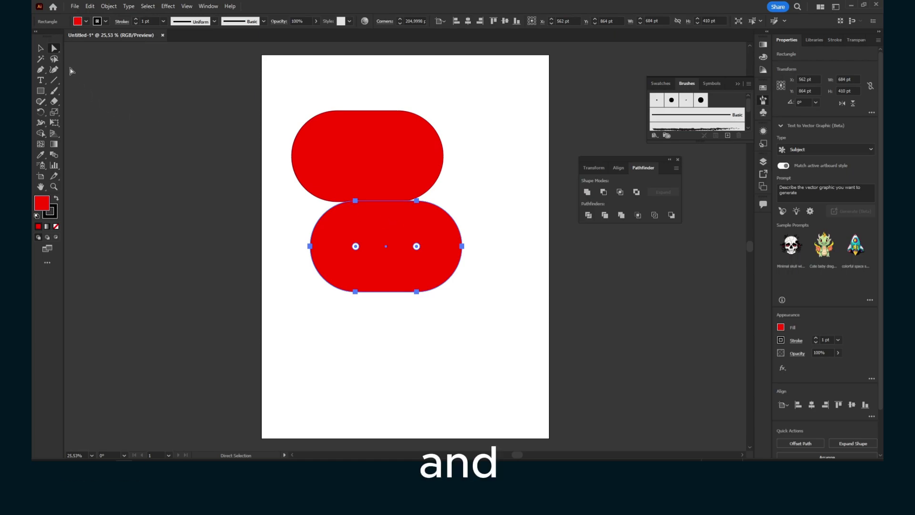
# Move the duplicated pill up so it overlaps the original's upper-right part, and fill it yellow.
pyautogui.click(40, 49)
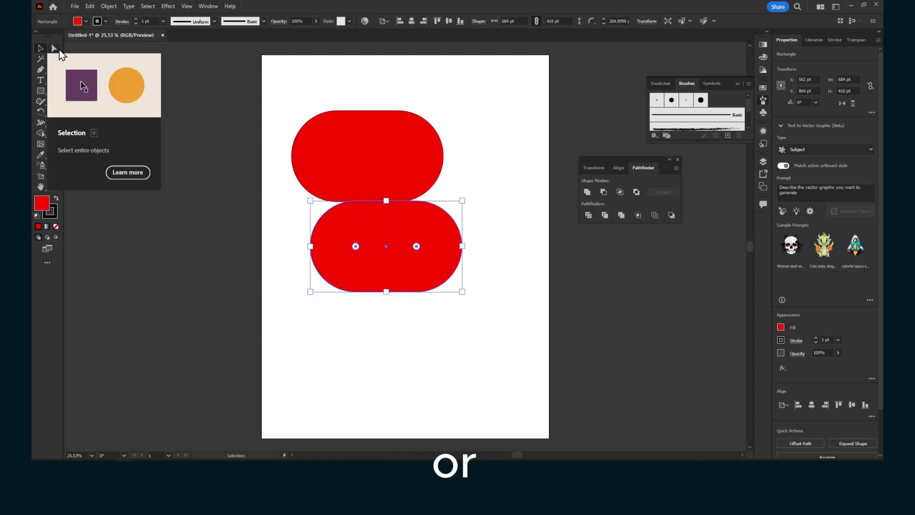
pyautogui.moveTo(416, 231); pyautogui.dragTo(474, 101)
pyautogui.click(78, 21)
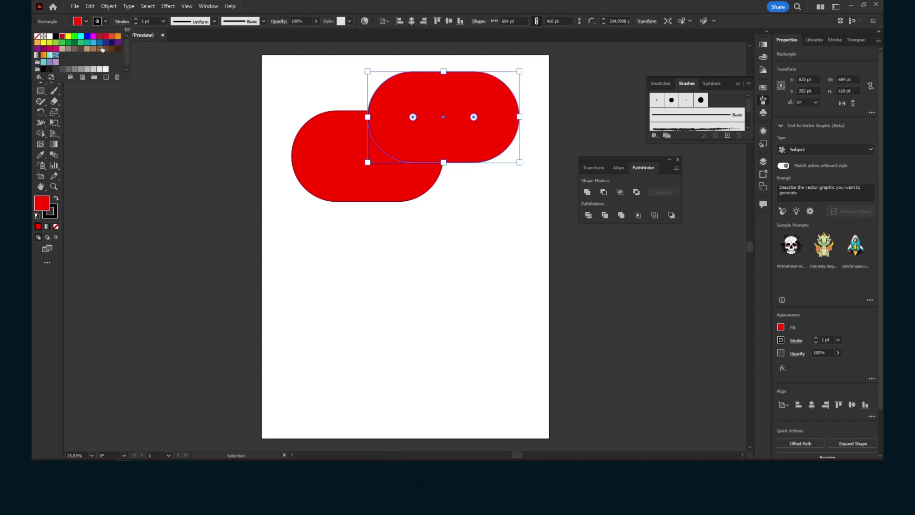
pyautogui.click(75, 37)
pyautogui.click(67, 37)
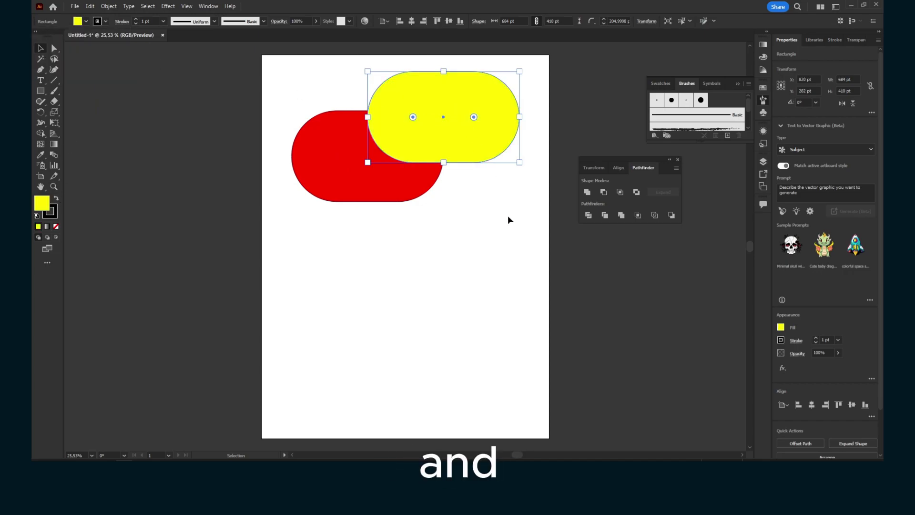
# Merge the red and yellow pills with the Unite shape mode and undo the merge.
pyautogui.moveTo(518, 238); pyautogui.dragTo(303, 84)
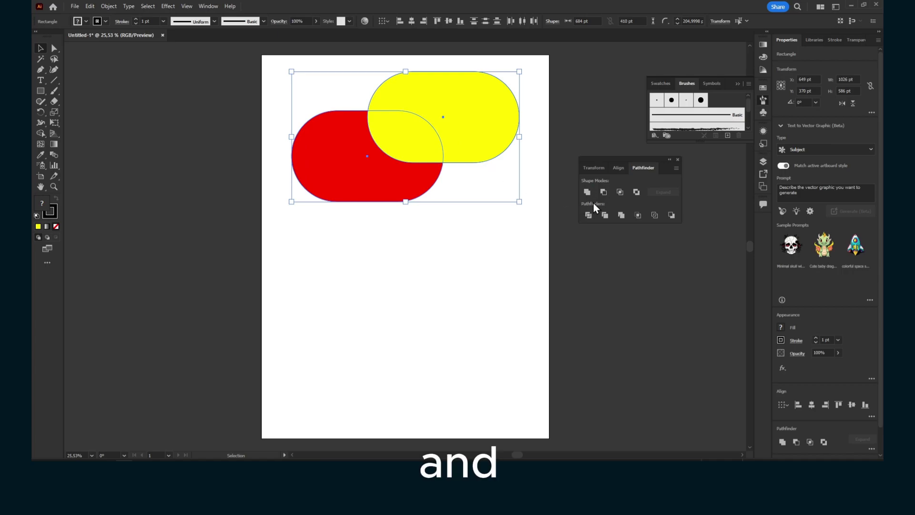
pyautogui.click(587, 192)
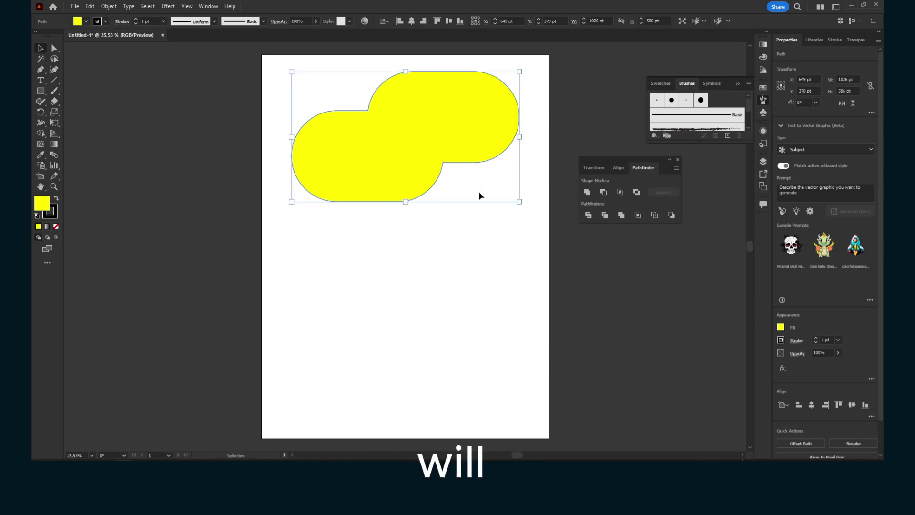
pyautogui.hotkey('ctrl', 'z')
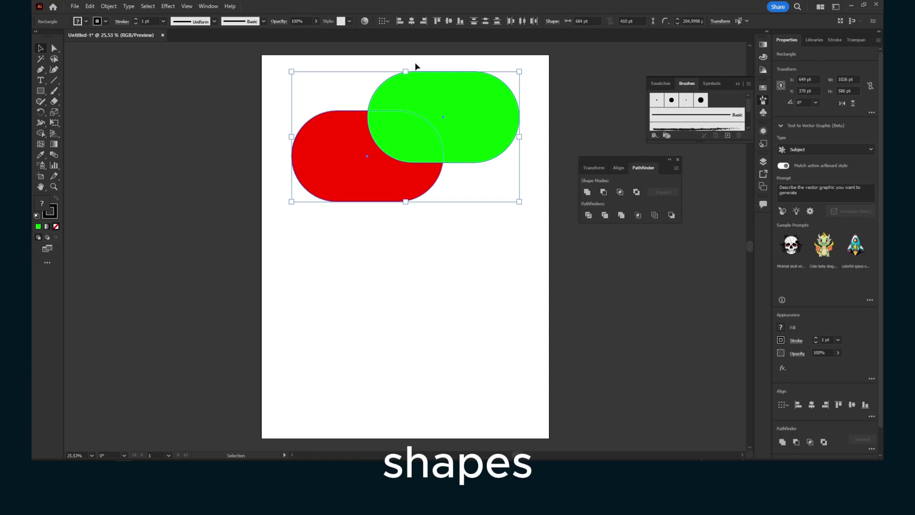
# Unite the red and green pills and fill the merged shape dark red.
pyautogui.click(588, 191)
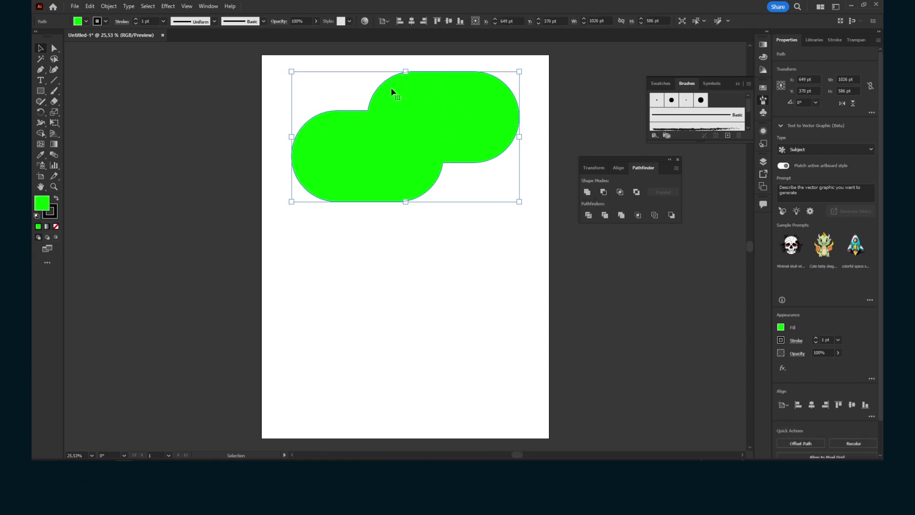
pyautogui.click(77, 21)
pyautogui.click(93, 42)
pyautogui.click(100, 35)
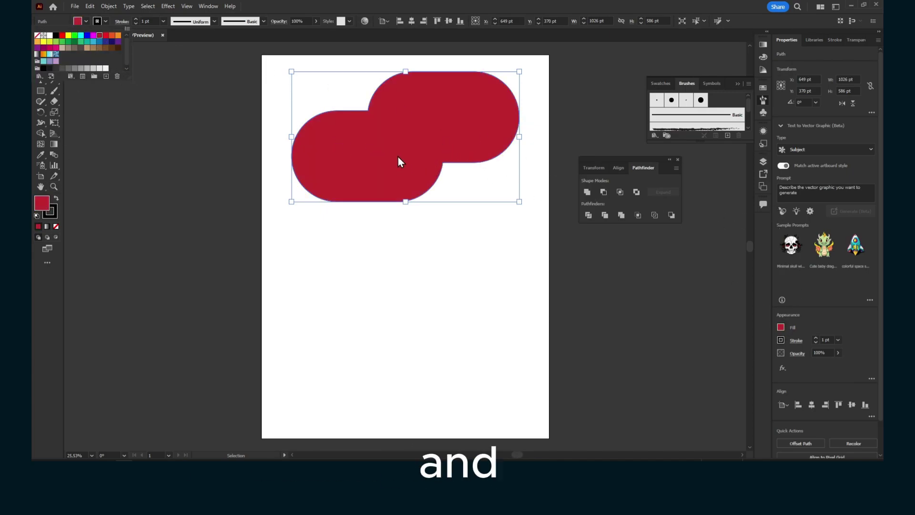
pyautogui.click(452, 135)
# Undo the dark red fill and the merge, returning to the separate red and green pills.
pyautogui.hotkey('ctrl', 'z')
pyautogui.hotkey('ctrl', 'z')
pyautogui.hotkey('ctrl', 'z')
pyautogui.hotkey('ctrl', 'z')
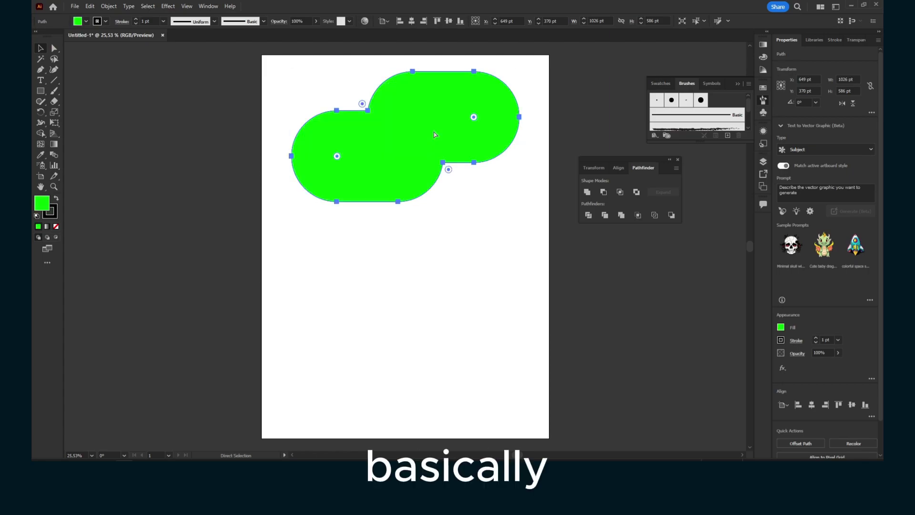
pyautogui.press('v')
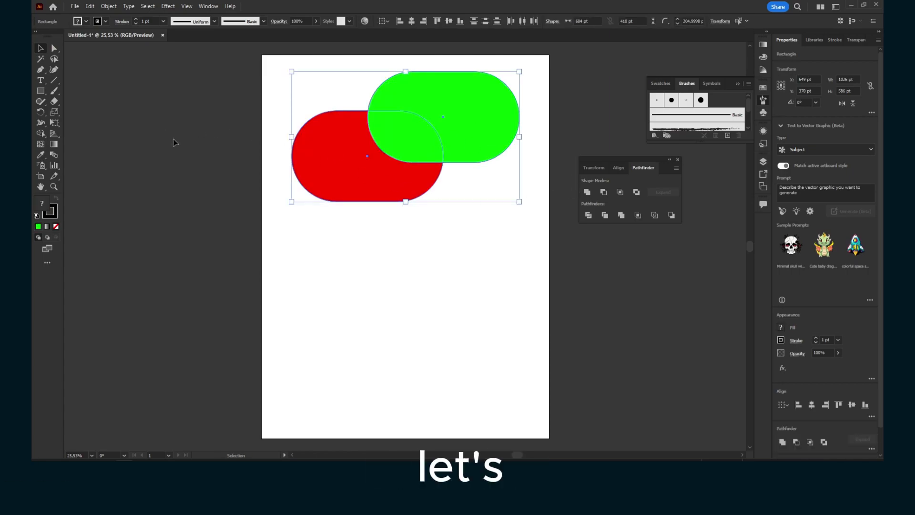
# Duplicate the red and green pill pair, rotate the copies about 61°, and place them overlapping below the originals.
pyautogui.moveTo(342, 164); pyautogui.dragTo(376, 239)
pyautogui.moveTo(306, 148); pyautogui.dragTo(377, 189)
pyautogui.moveTo(450, 242); pyautogui.dragTo(418, 243)
pyautogui.click(527, 251)
# Fill the rotated green pill yellow.
pyautogui.click(421, 169)
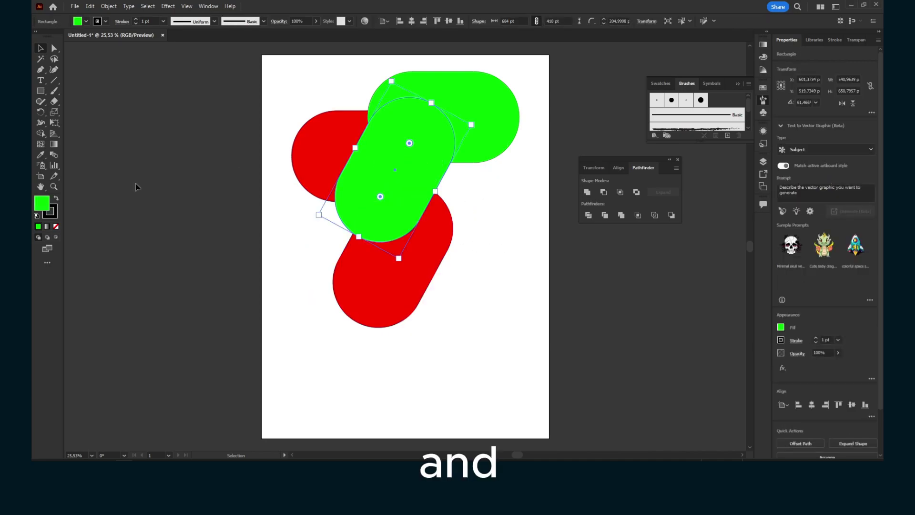
pyautogui.click(78, 21)
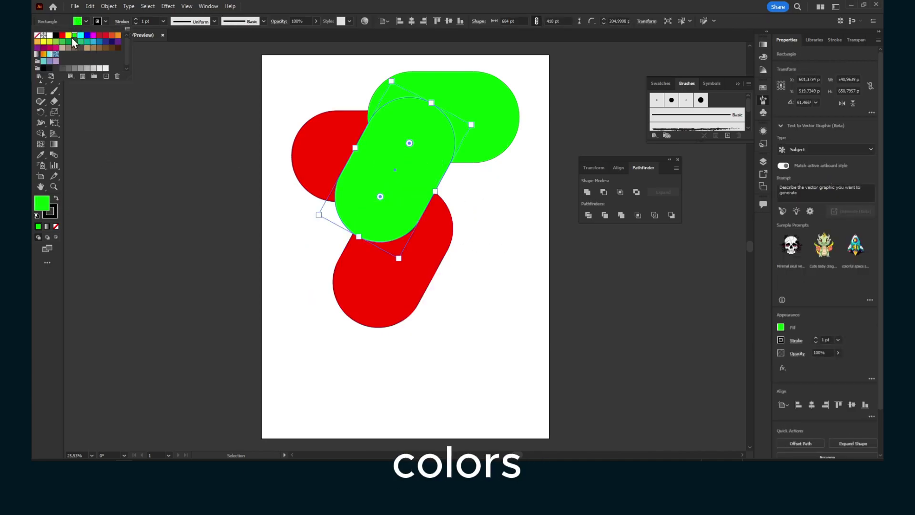
pyautogui.click(69, 35)
pyautogui.press('Escape')
# Apply Minus Front to all four overlapping pills and undo the subtraction.
pyautogui.moveTo(541, 286); pyautogui.dragTo(325, 98)
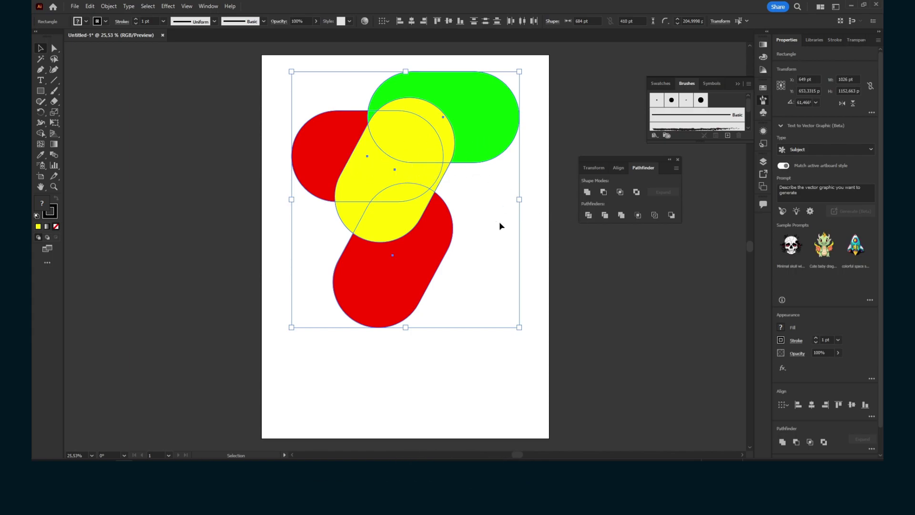
pyautogui.click(600, 191)
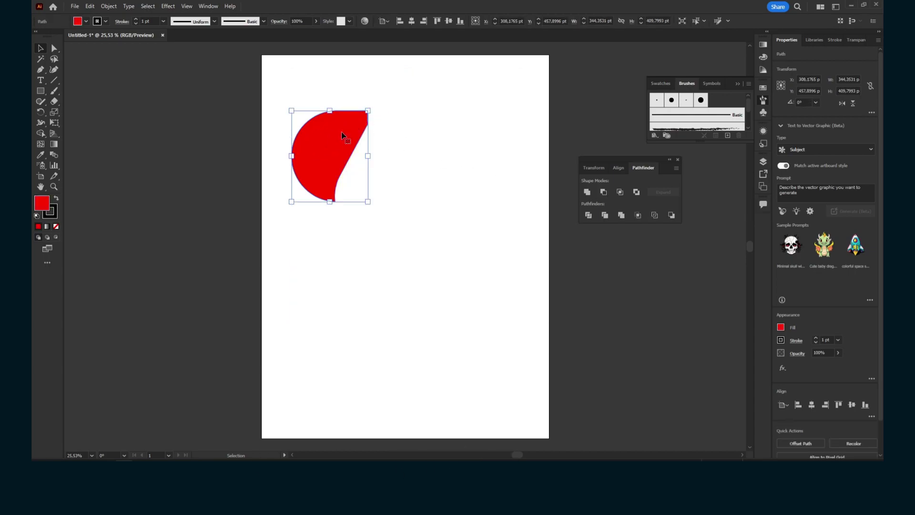
pyautogui.hotkey('ctrl', 'z')
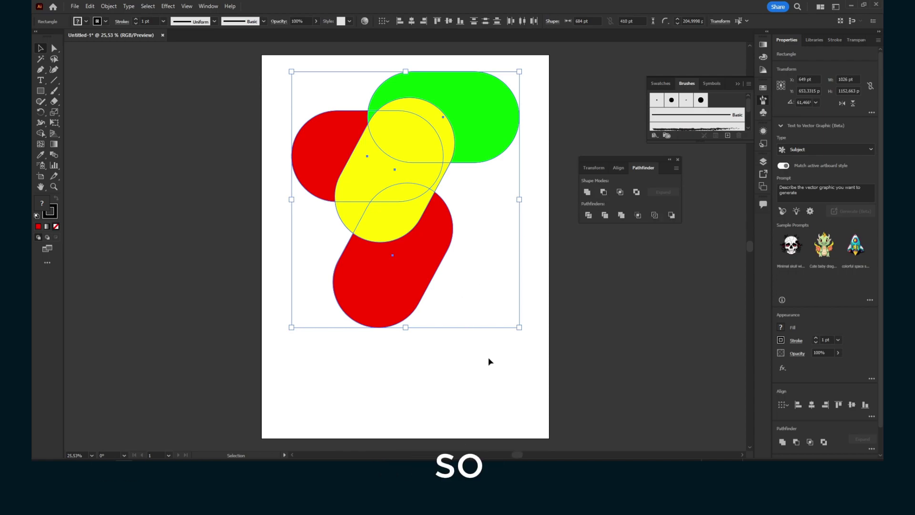
# Reselect all four pills and subtract the front ones from the backmost red pill with Minus Front.
pyautogui.moveTo(501, 365); pyautogui.dragTo(319, 82)
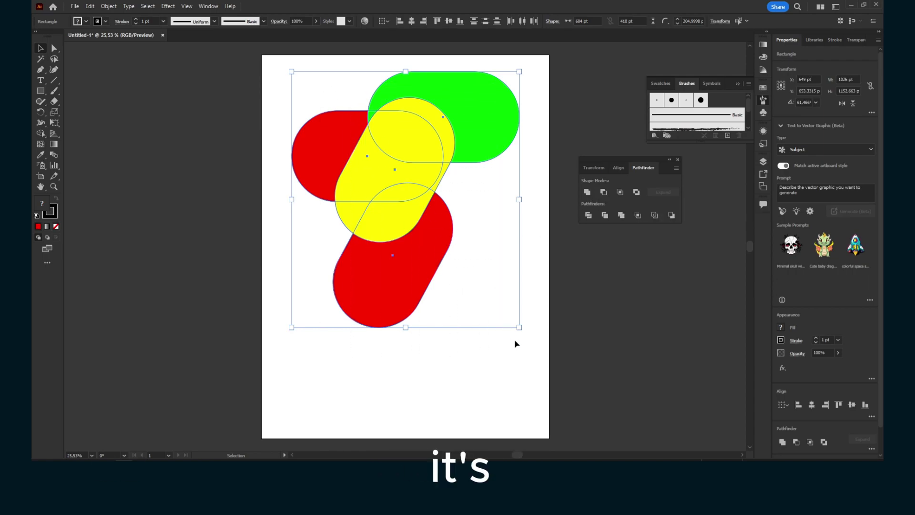
pyautogui.keyDown('shift'); pyautogui.click(406, 261); pyautogui.keyUp('shift')
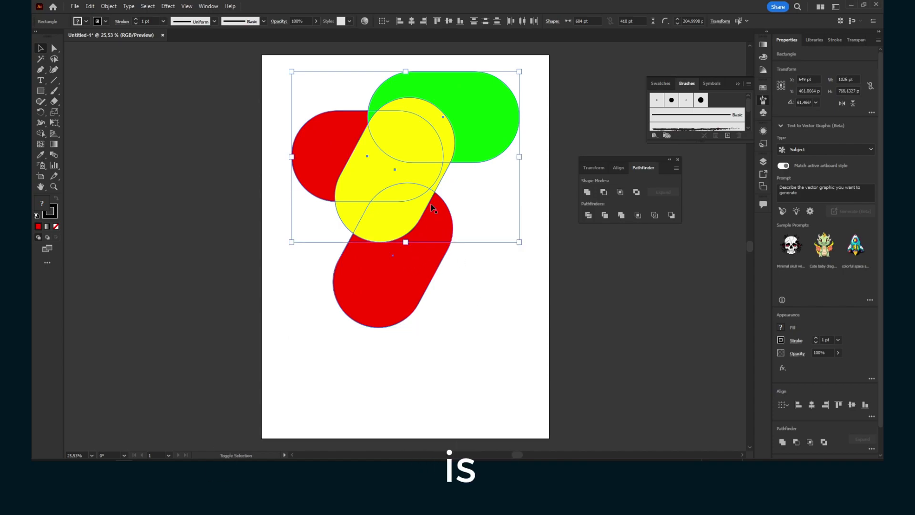
pyautogui.keyDown('shift'); pyautogui.click(455, 115); pyautogui.keyUp('shift')
pyautogui.moveTo(517, 311); pyautogui.dragTo(313, 74)
pyautogui.click(604, 193)
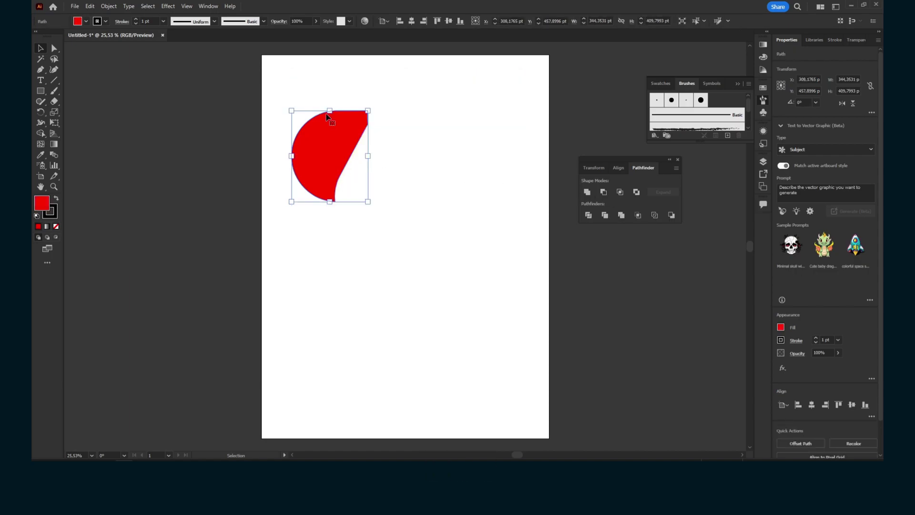
# Undo the Minus Front subtraction and try the Intersect shape mode on all four pills.
pyautogui.hotkey('ctrl', 'z')
pyautogui.hotkey('ctrl', 'z')
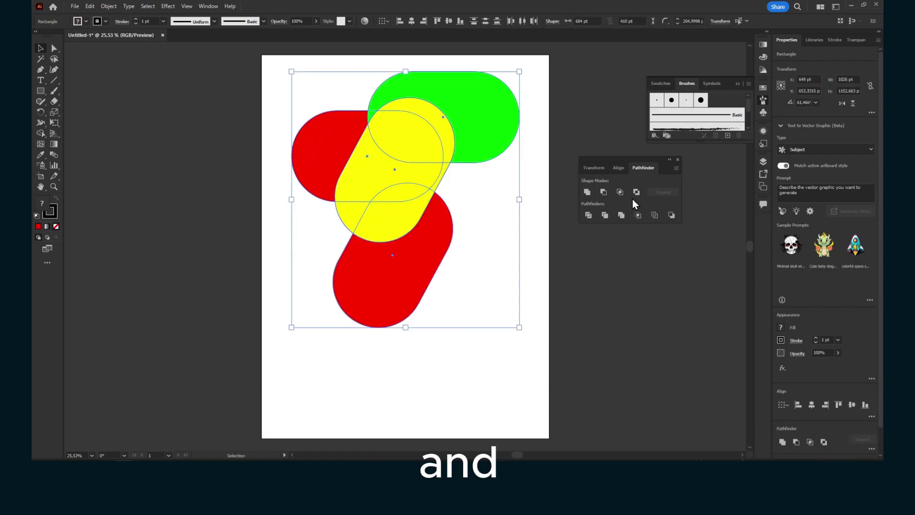
pyautogui.click(621, 193)
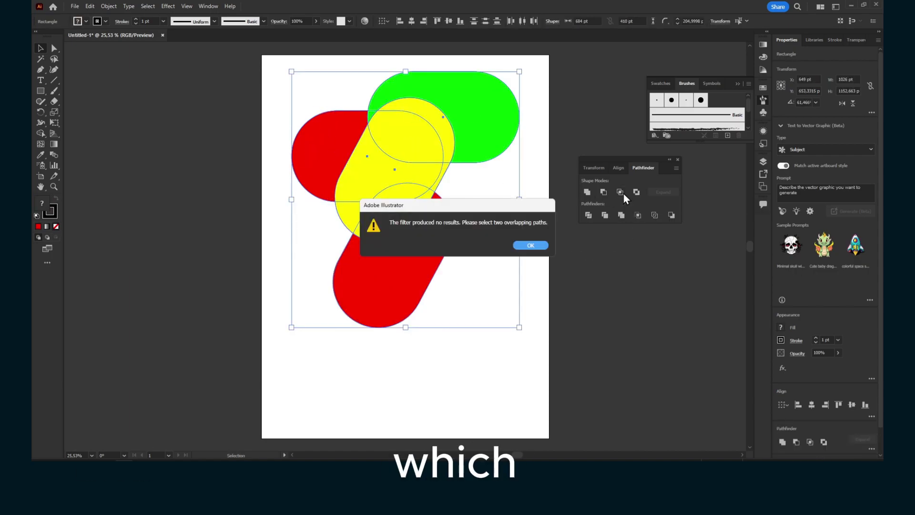
pyautogui.click(529, 246)
# Move the green pill up and left over the original red pill, and select it with the original red and yellow pills.
pyautogui.click(486, 317)
pyautogui.moveTo(493, 151); pyautogui.dragTo(455, 133)
pyautogui.click(419, 126)
pyautogui.click(525, 157)
pyautogui.moveTo(405, 141); pyautogui.dragTo(406, 138)
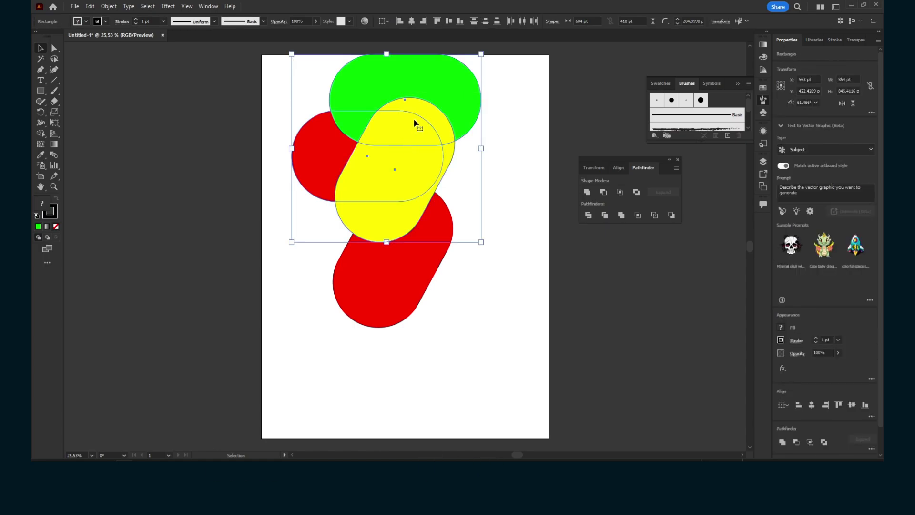
# Try the Intersect shape mode on the green, yellow and upper red pills, and undo it.
pyautogui.click(619, 192)
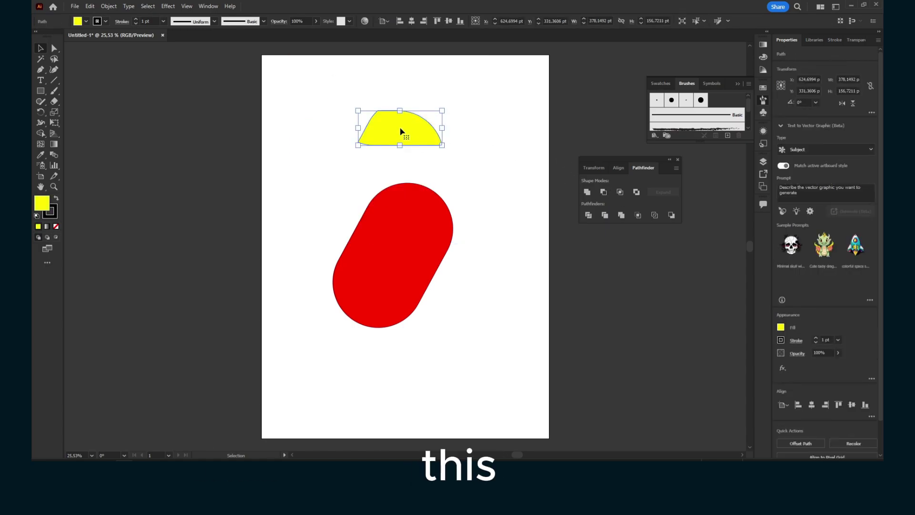
pyautogui.hotkey('ctrl', 'z')
pyautogui.click(419, 127)
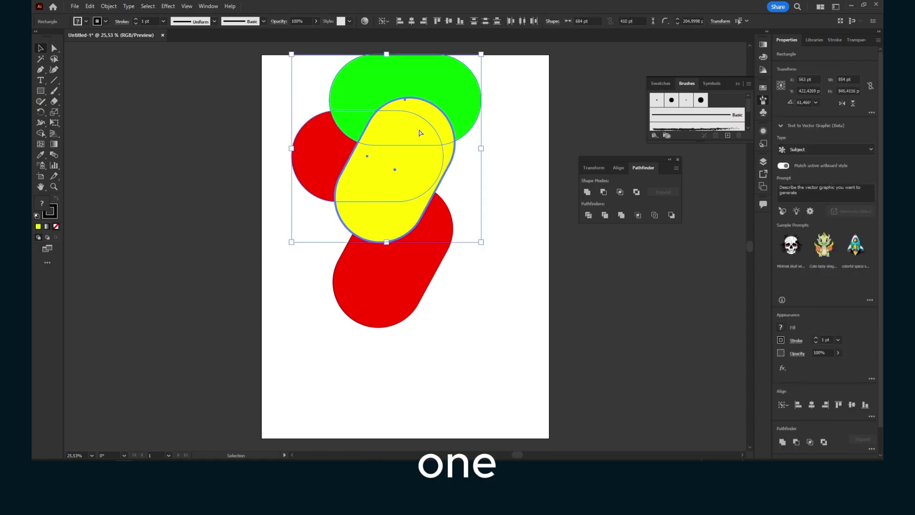
pyautogui.hotkey('ctrl', 'shift', 'b')
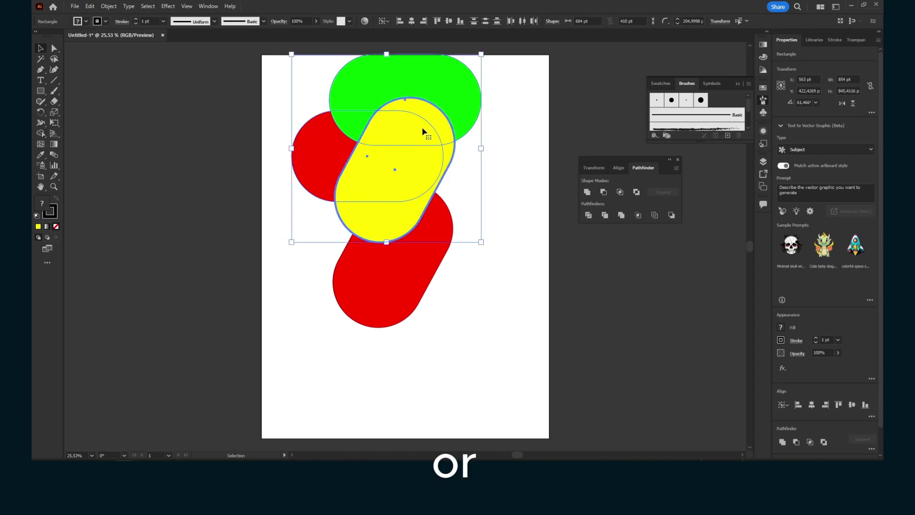
pyautogui.click(603, 192)
pyautogui.hotkey('ctrl', 'z')
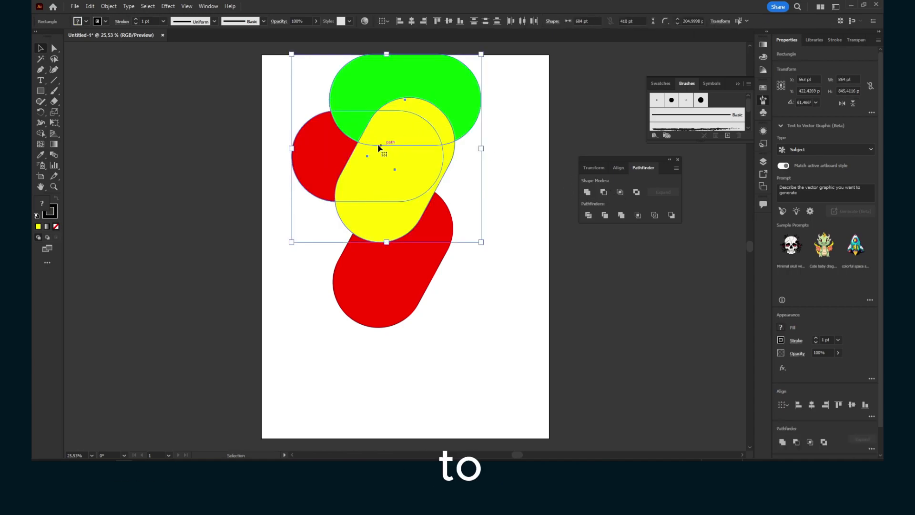
pyautogui.click(604, 192)
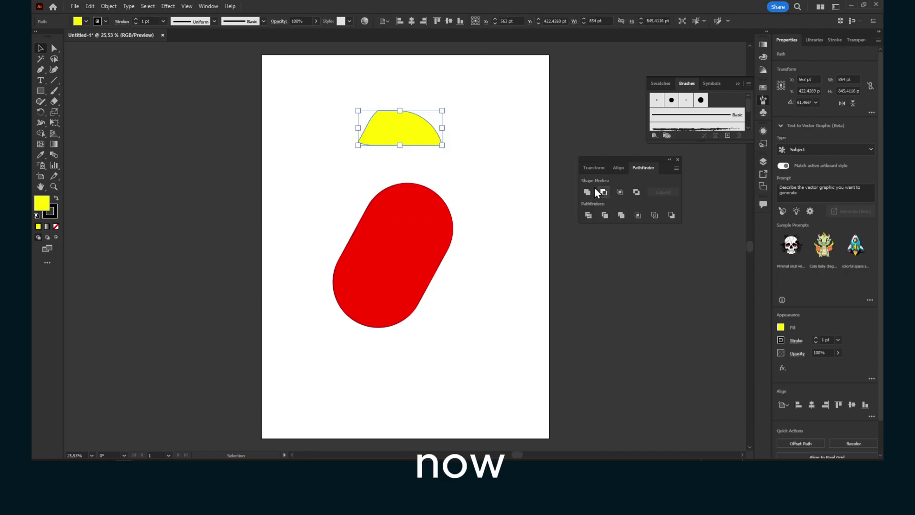
pyautogui.hotkey('ctrl', 'z')
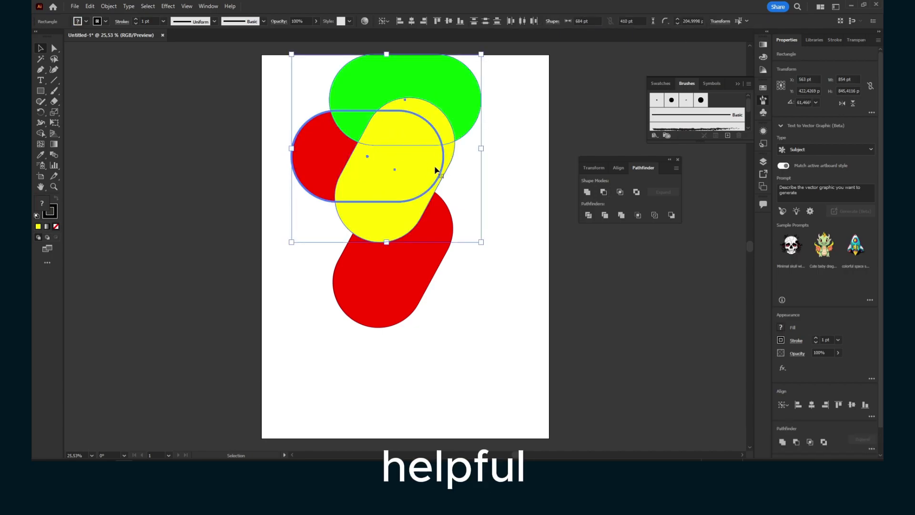
# Move the yellow pill down over the lower red pill, and try Minus Front on the green and upper red pills.
pyautogui.click(467, 137)
pyautogui.moveTo(442, 147); pyautogui.dragTo(439, 262)
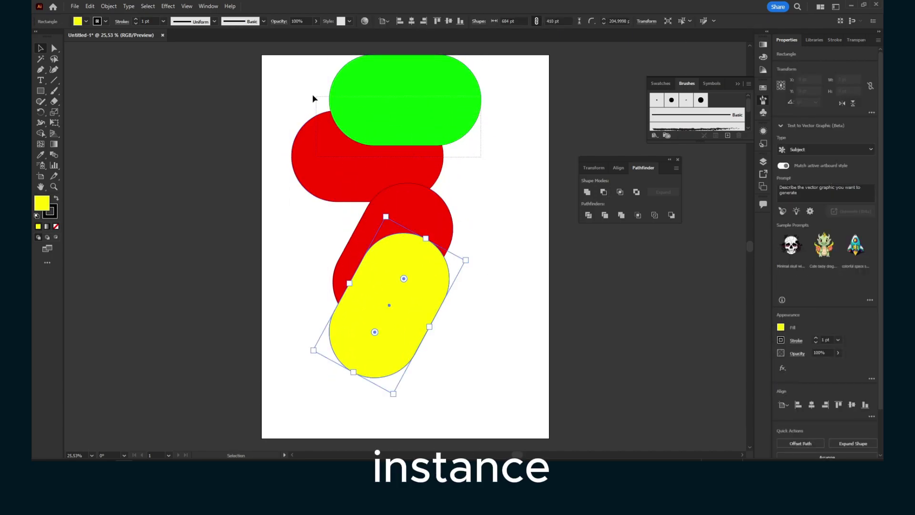
pyautogui.moveTo(307, 94); pyautogui.dragTo(347, 128)
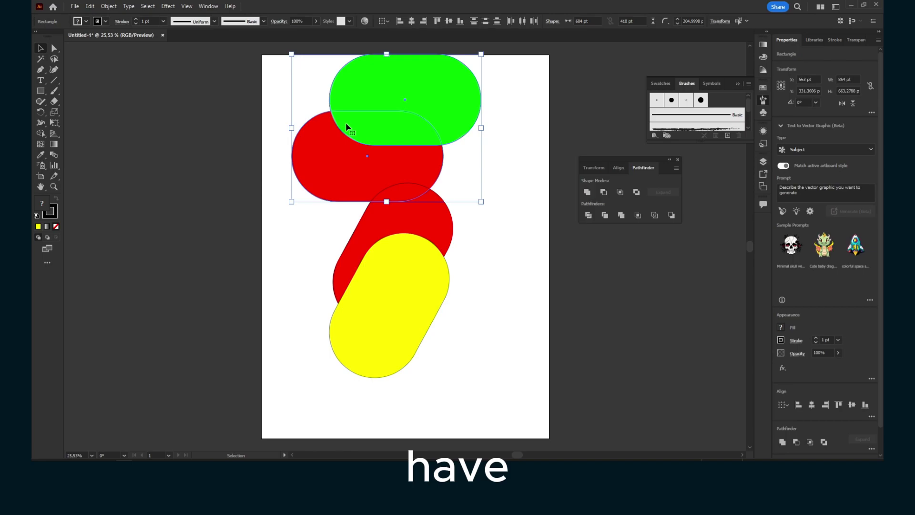
pyautogui.click(603, 192)
pyautogui.hotkey('ctrl', 'z')
# Intersect the green and upper red pills, shift the resulting shape, and undo both the move and the intersection.
pyautogui.hotkey('ctrl', 'z')
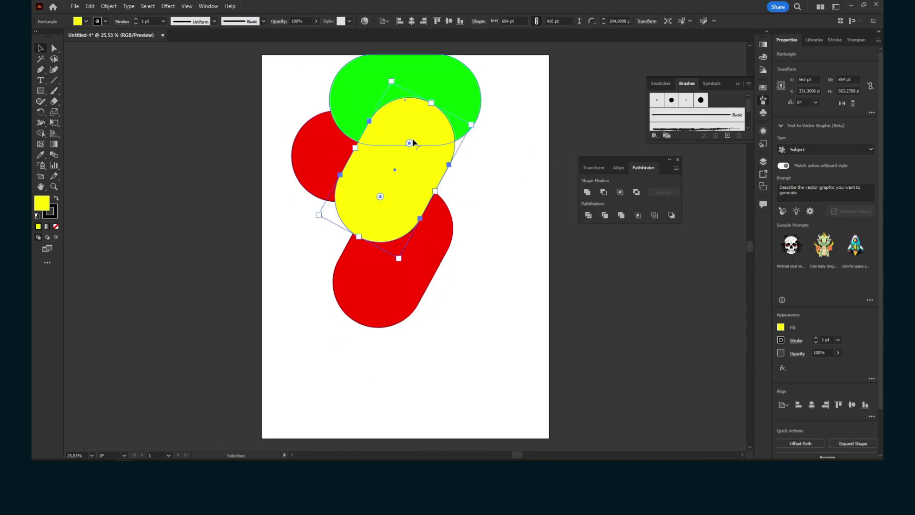
pyautogui.hotkey('ctrl', 'shift', 'z')
pyautogui.click(381, 125)
pyautogui.moveTo(501, 153); pyautogui.dragTo(336, 117)
pyautogui.click(620, 192)
pyautogui.press('a')
pyautogui.moveTo(389, 130); pyautogui.dragTo(344, 87)
pyautogui.hotkey('ctrl', 'z')
pyautogui.hotkey('ctrl', 'z')
pyautogui.hotkey('ctrl', 'z')
pyautogui.hotkey('ctrl', 'z')
pyautogui.hotkey('ctrl', 'z')
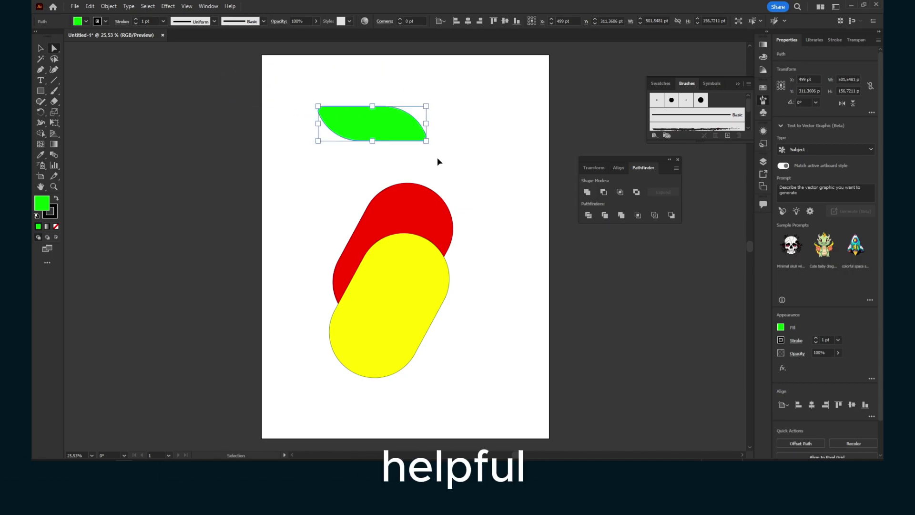
# Apply the Exclude shape mode to the green and upper red pills, and deselect the result.
pyautogui.press('a')
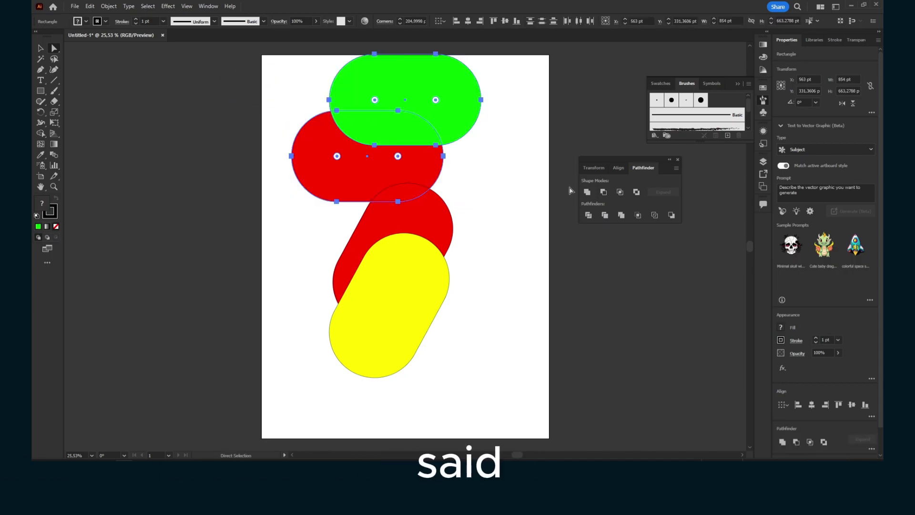
pyautogui.click(637, 195)
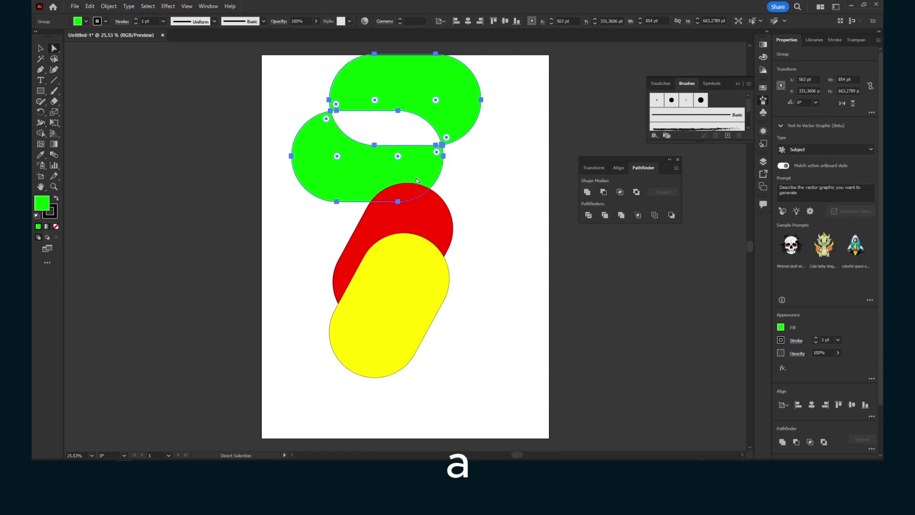
pyautogui.click(491, 206)
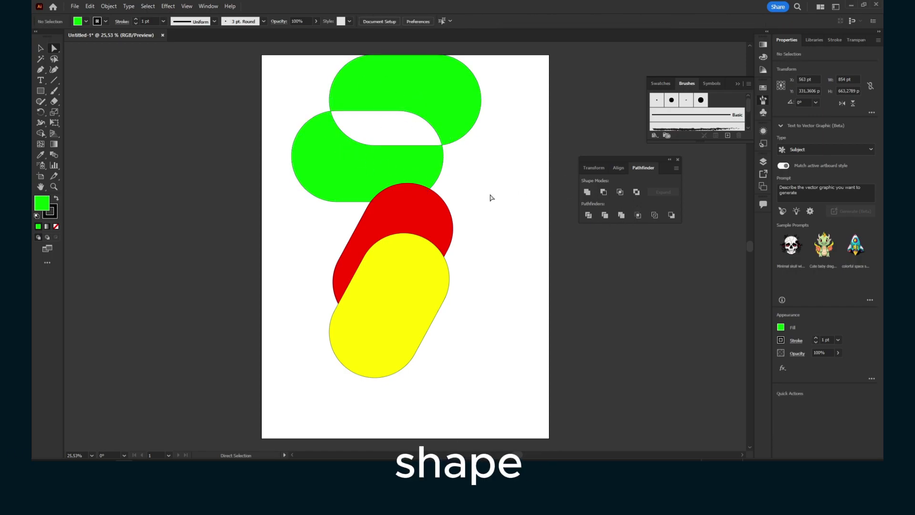
# Nudge the lower red pill toward the yellow one and split the two overlapping pills with the Divide pathfinder.
pyautogui.moveTo(525, 204); pyautogui.dragTo(396, 290)
pyautogui.moveTo(414, 225); pyautogui.dragTo(425, 236)
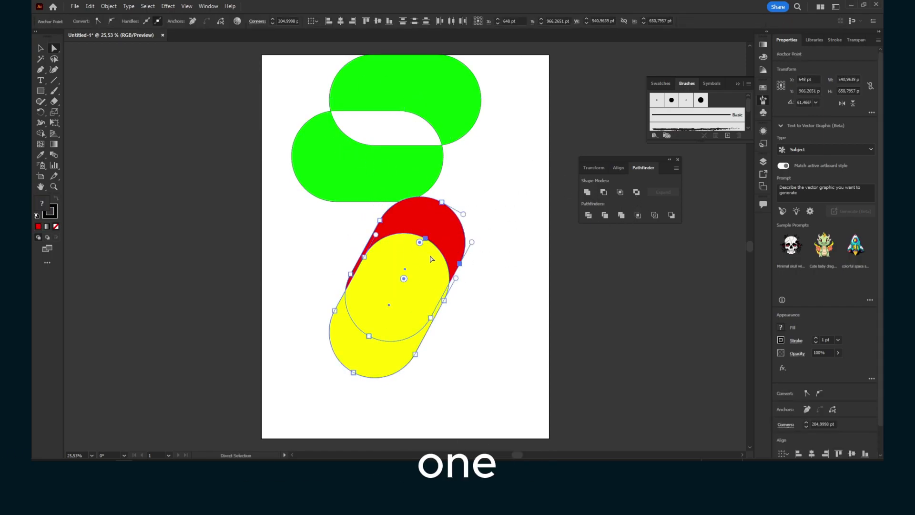
pyautogui.click(590, 214)
pyautogui.moveTo(459, 241)
pyautogui.mouseDown()
pyautogui.moveTo(468, 262)
pyautogui.moveTo(442, 246)
pyautogui.moveTo(450, 243)
pyautogui.mouseUp()
pyautogui.click(489, 304)
# Pull the divided yellow overlap, red crescent and yellow crescent apart, undo the moves and deselect everything.
pyautogui.moveTo(430, 290); pyautogui.dragTo(513, 305)
pyautogui.moveTo(411, 230); pyautogui.dragTo(391, 189)
pyautogui.moveTo(370, 357); pyautogui.dragTo(341, 341)
pyautogui.moveTo(467, 321); pyautogui.dragTo(471, 291)
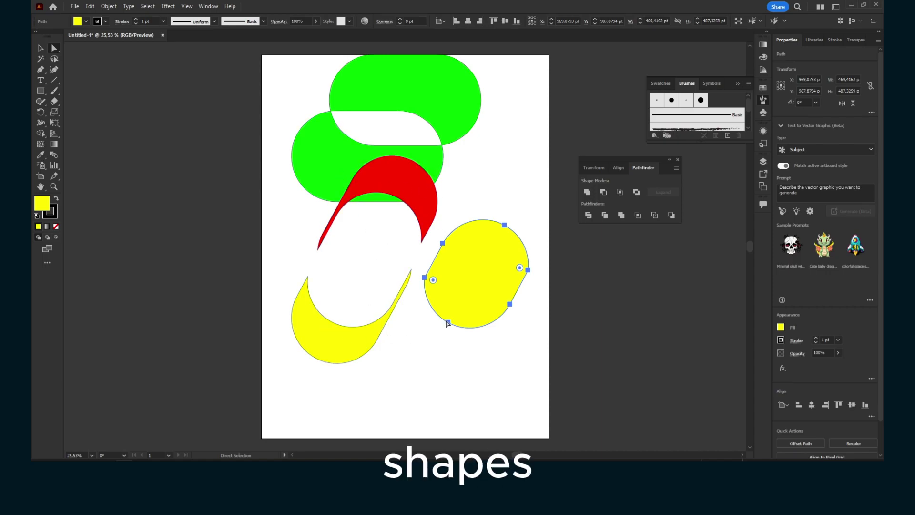
pyautogui.moveTo(476, 265); pyautogui.dragTo(363, 265)
pyautogui.hotkey('ctrl', 'z')
pyautogui.hotkey('ctrl', 'z')
pyautogui.hotkey('ctrl', 'z')
pyautogui.hotkey('ctrl', 'z')
pyautogui.hotkey('ctrl', 'z')
pyautogui.hotkey('ctrl', 'z')
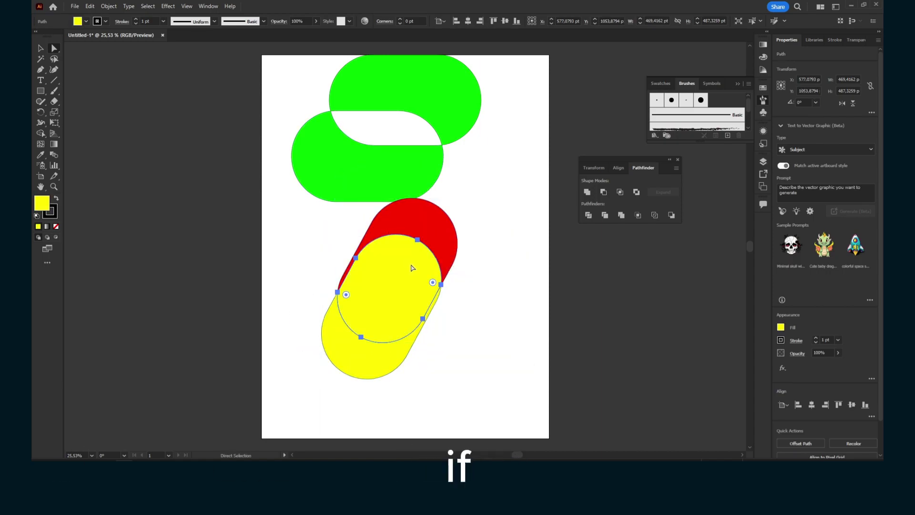
pyautogui.moveTo(506, 239); pyautogui.dragTo(389, 313)
pyautogui.click(478, 254)
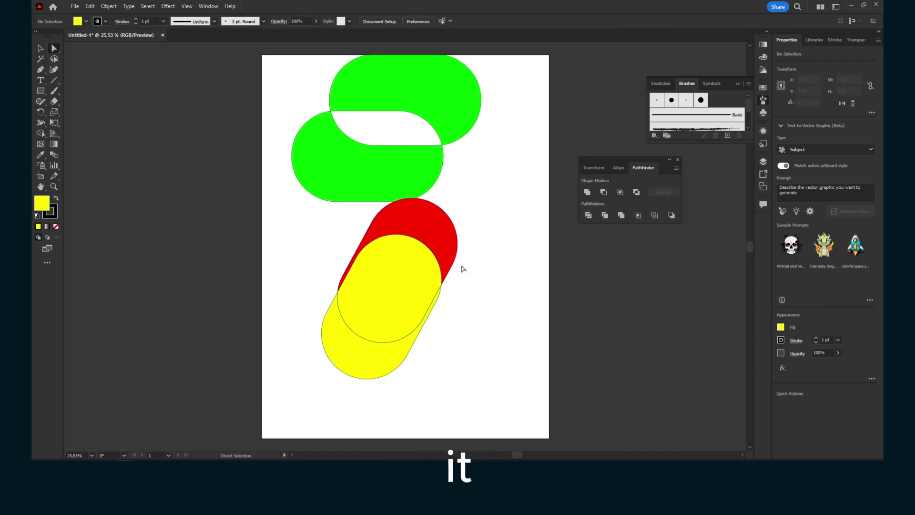
# Separate the divided pieces again, placing the yellow overlap left, the red crescent up and right, and the yellow crescent lower down.
pyautogui.moveTo(404, 292); pyautogui.dragTo(506, 289)
pyautogui.moveTo(494, 258); pyautogui.dragTo(377, 313)
pyautogui.moveTo(430, 229); pyautogui.dragTo(458, 225)
pyautogui.moveTo(400, 303); pyautogui.dragTo(309, 220)
pyautogui.moveTo(356, 358); pyautogui.dragTo(359, 383)
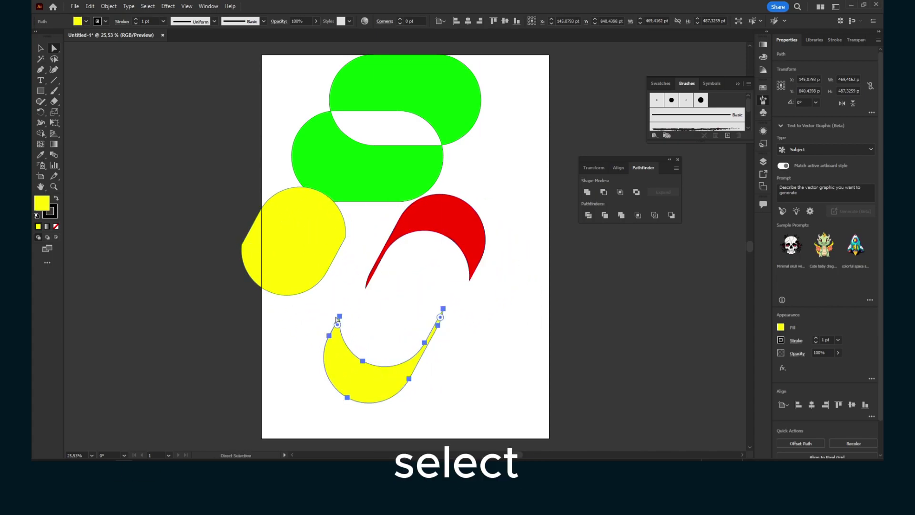
# Reposition the yellow overlap piece and the red crescent around the lower edge of the green excluded shape.
pyautogui.moveTo(286, 260); pyautogui.dragTo(302, 289)
pyautogui.moveTo(406, 221); pyautogui.dragTo(392, 247)
pyautogui.moveTo(311, 244); pyautogui.dragTo(341, 190)
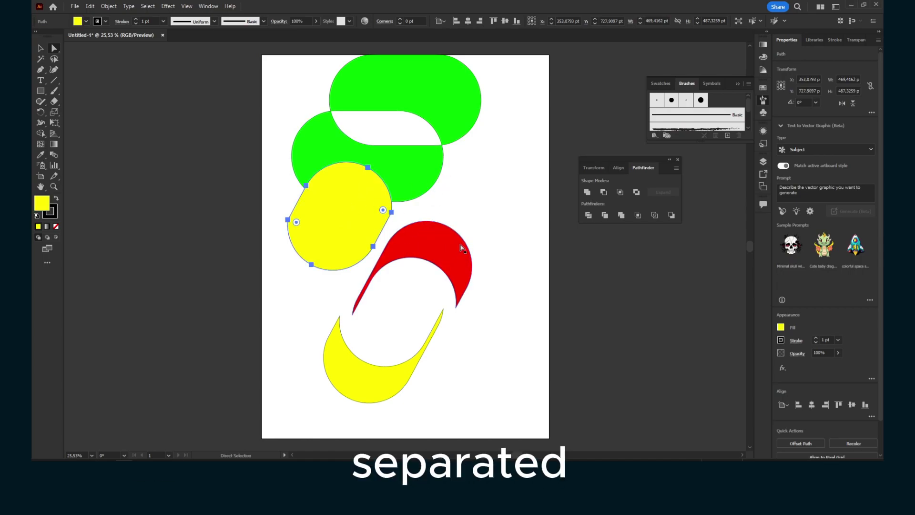
pyautogui.moveTo(356, 210); pyautogui.dragTo(347, 228)
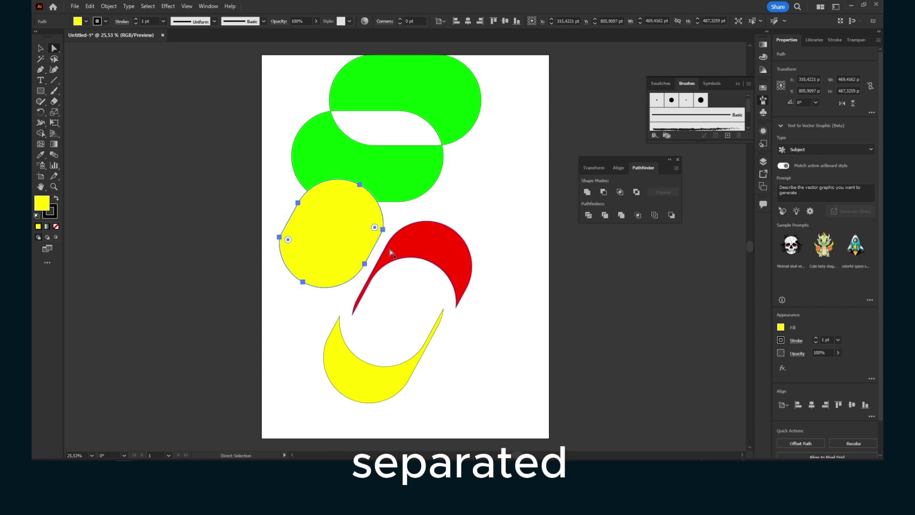
pyautogui.moveTo(402, 253); pyautogui.dragTo(318, 183)
# Undo the piece moves, Divide, Exclude and pill moves back to four intact pills with the green one in its earlier position.
pyautogui.hotkey('ctrl', 'z')
pyautogui.hotkey('ctrl', 'z')
pyautogui.hotkey('ctrl', 'z')
pyautogui.hotkey('ctrl', 'z')
pyautogui.hotkey('ctrl', 'z')
pyautogui.hotkey('ctrl', 'z')
pyautogui.hotkey('ctrl', 'z')
pyautogui.hotkey('ctrl', 'z')
pyautogui.hotkey('ctrl', 'z')
pyautogui.hotkey('ctrl', 'z')
pyautogui.hotkey('ctrl', 'z')
pyautogui.hotkey('ctrl', 'z')
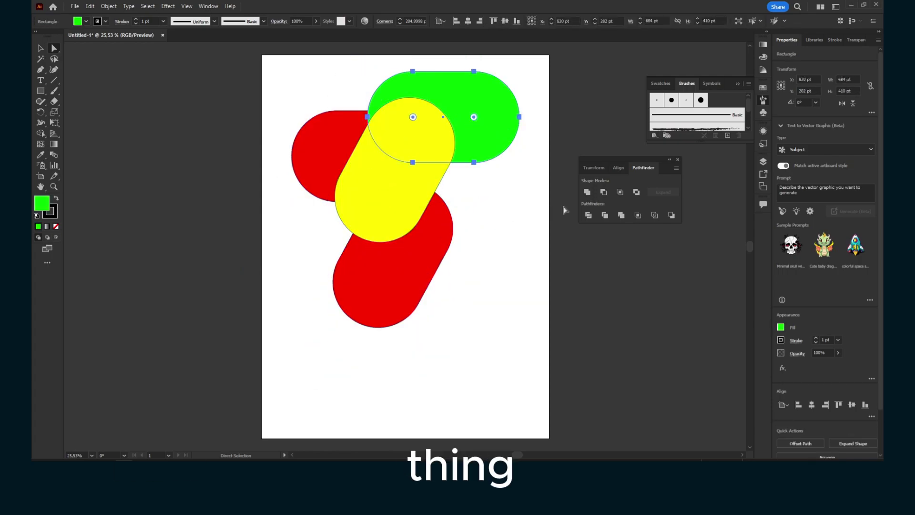
# Select the green, yellow and upper red pills and apply the Trim pathfinder to them.
pyautogui.click(502, 226)
pyautogui.moveTo(509, 259); pyautogui.dragTo(445, 164)
pyautogui.moveTo(514, 188); pyautogui.dragTo(357, 125)
pyautogui.click(606, 216)
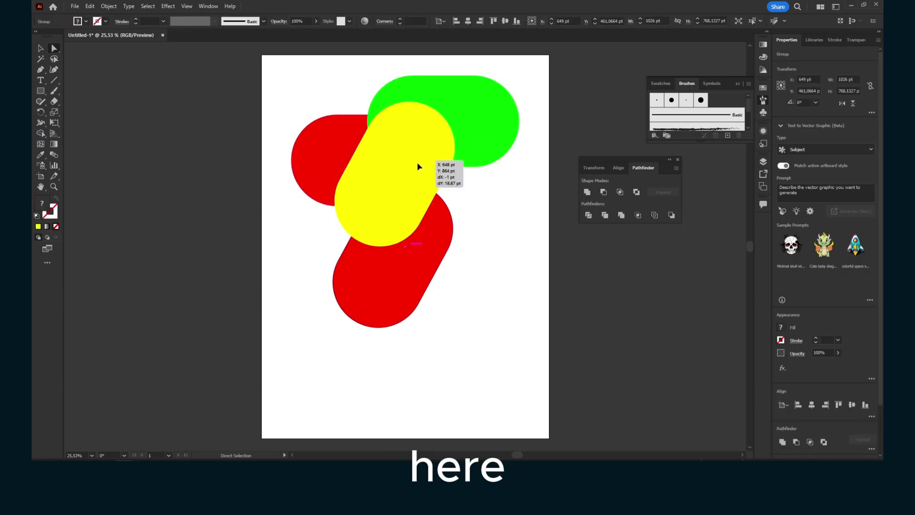
# Move the trimmed yellow, green and red pieces apart individually so their cut edges are exposed.
pyautogui.click(388, 163)
pyautogui.moveTo(388, 164); pyautogui.dragTo(443, 210)
pyautogui.moveTo(446, 100); pyautogui.dragTo(464, 100)
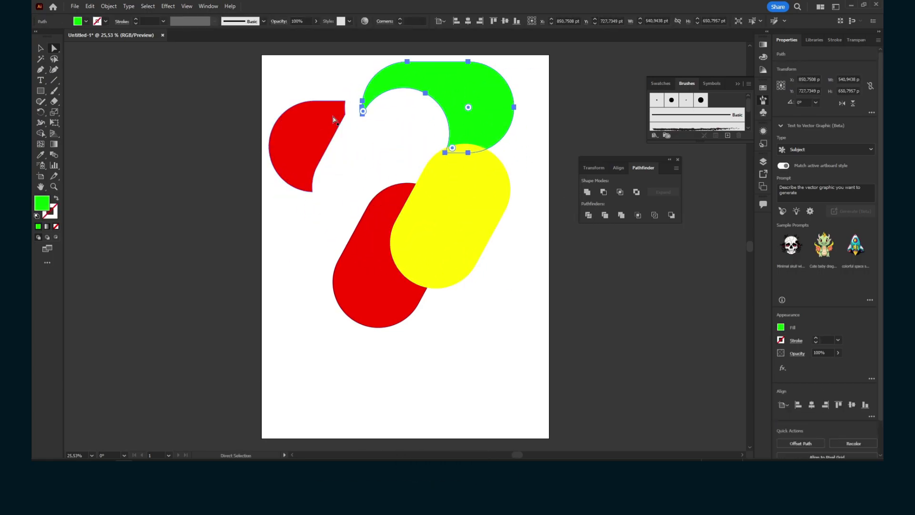
pyautogui.moveTo(329, 118); pyautogui.dragTo(371, 89)
pyautogui.moveTo(479, 206); pyautogui.dragTo(409, 146)
pyautogui.moveTo(304, 116); pyautogui.dragTo(312, 119)
# Place the yellow pill over the right part of the green piece and trim the two with the Trim pathfinder.
pyautogui.moveTo(387, 135); pyautogui.dragTo(461, 115)
pyautogui.moveTo(522, 56); pyautogui.dragTo(472, 171)
pyautogui.click(605, 215)
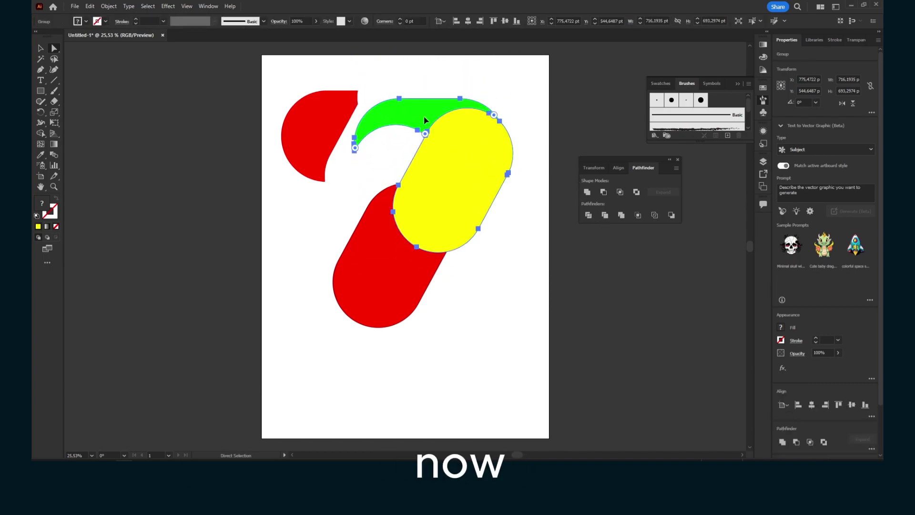
# Move the green cut piece over the upper red piece near the artboard's top, reposition the yellow pill beside them, and deselect.
pyautogui.moveTo(424, 116); pyautogui.dragTo(445, 80)
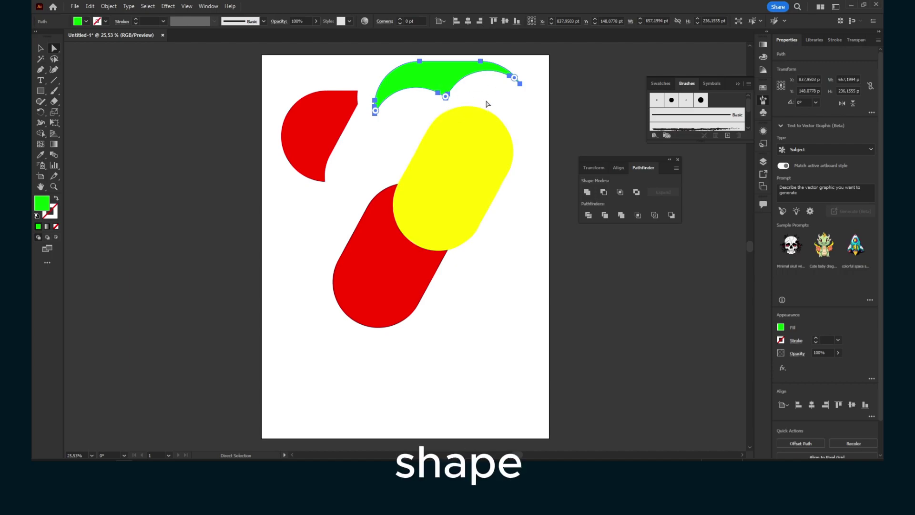
pyautogui.moveTo(451, 88)
pyautogui.mouseDown()
pyautogui.moveTo(449, 96)
pyautogui.moveTo(465, 76)
pyautogui.mouseUp()
pyautogui.moveTo(341, 98); pyautogui.dragTo(409, 82)
pyautogui.moveTo(465, 144); pyautogui.dragTo(488, 154)
pyautogui.moveTo(493, 188); pyautogui.dragTo(473, 176)
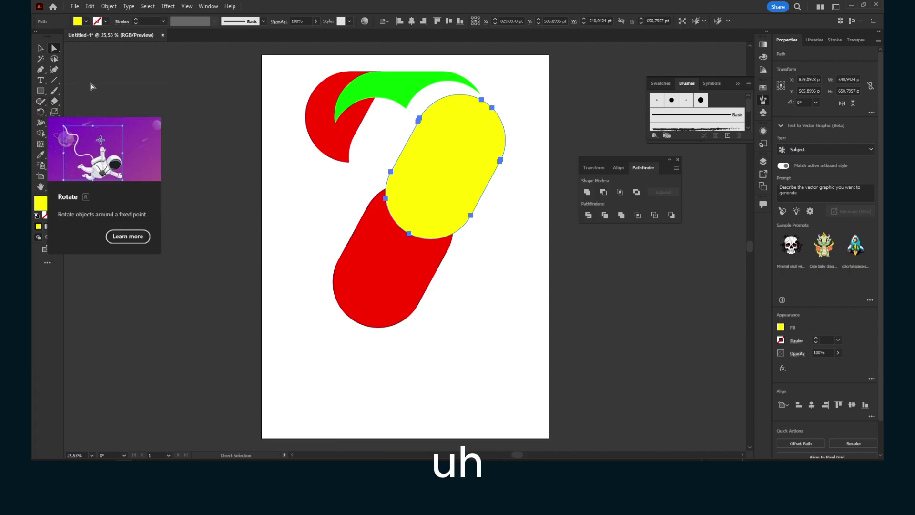
pyautogui.click(73, 103)
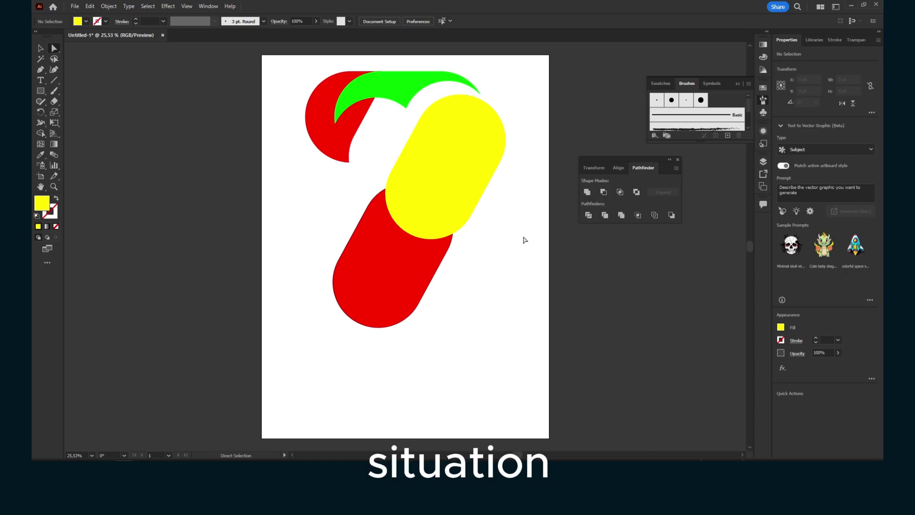
# Apply the Merge pathfinder to the yellow and lower red pills, and shift the resulting pieces separately.
pyautogui.moveTo(525, 240); pyautogui.dragTo(458, 197)
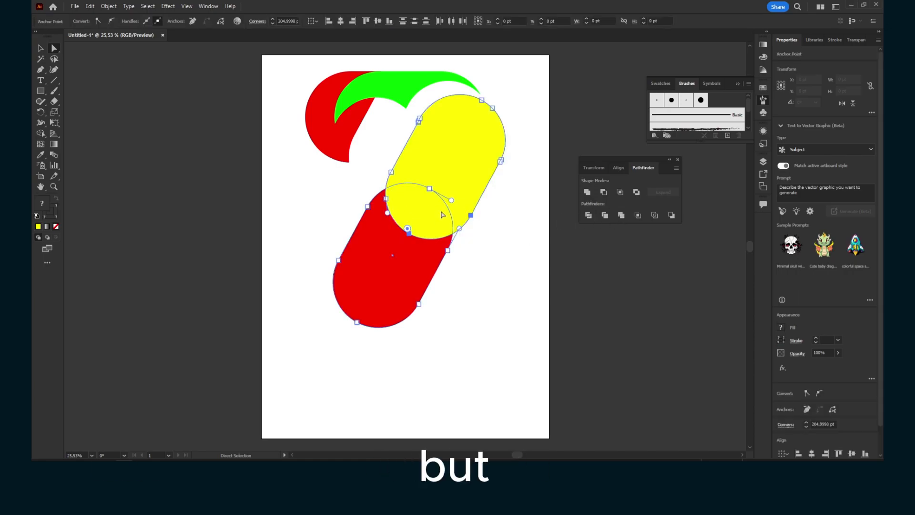
pyautogui.click(624, 216)
pyautogui.moveTo(469, 181)
pyautogui.mouseDown()
pyautogui.moveTo(457, 191)
pyautogui.moveTo(466, 171)
pyautogui.mouseUp()
pyautogui.click(500, 207)
pyautogui.moveTo(430, 258); pyautogui.dragTo(431, 273)
pyautogui.moveTo(462, 199); pyautogui.dragTo(437, 263)
# Merge the overlapping yellow and lower red shapes again, and move both down and left with yellow covering most of the red.
pyautogui.moveTo(518, 302); pyautogui.dragTo(432, 203)
pyautogui.click(623, 216)
pyautogui.click(434, 320)
pyautogui.moveTo(386, 292); pyautogui.dragTo(352, 329)
pyautogui.moveTo(407, 230); pyautogui.dragTo(345, 314)
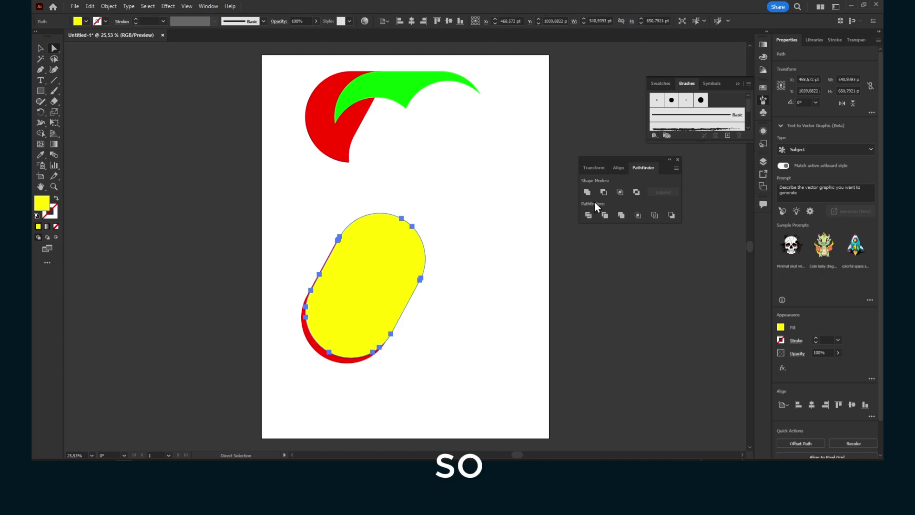
# Apply the Crop pathfinder to the stacked yellow and red shapes, check the leftover outline area, and deselect.
pyautogui.click(638, 215)
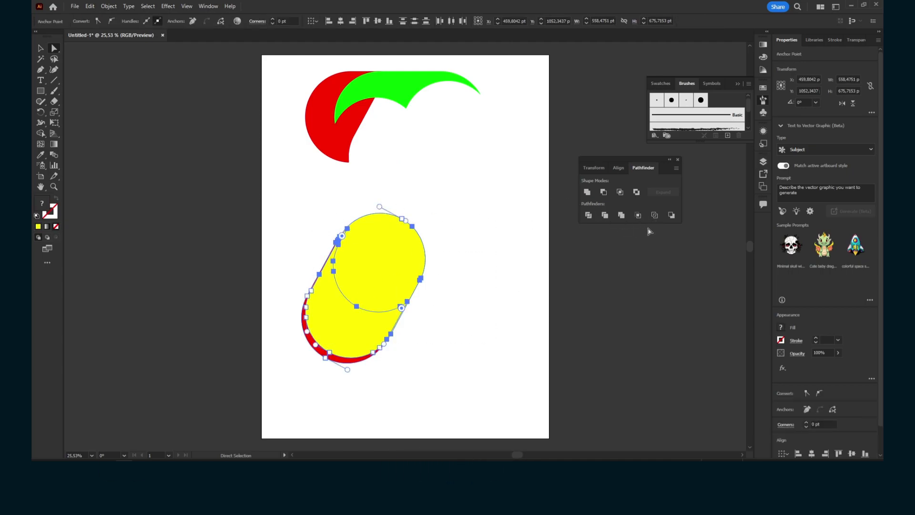
pyautogui.click(639, 215)
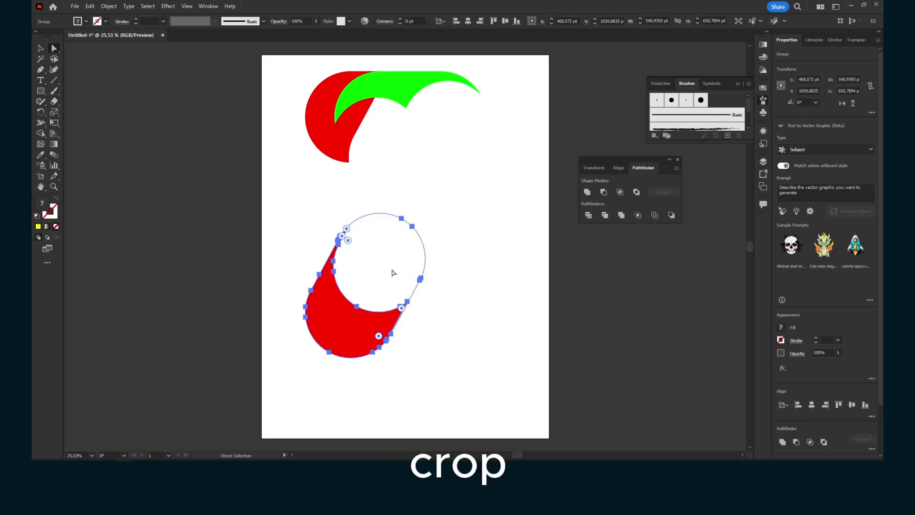
pyautogui.moveTo(429, 256); pyautogui.dragTo(378, 195)
pyautogui.moveTo(436, 178); pyautogui.dragTo(388, 256)
pyautogui.click(418, 303)
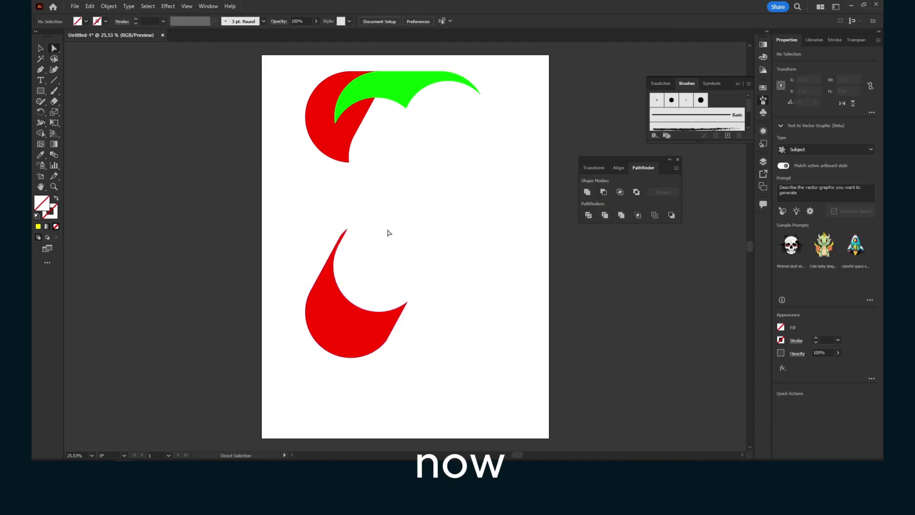
# Undo the Crop, the merges and the piece moves back to the freshly trimmed green and yellow shapes.
pyautogui.hotkey('ctrl', 'z')
pyautogui.hotkey('ctrl', 'z')
pyautogui.hotkey('ctrl', 'z')
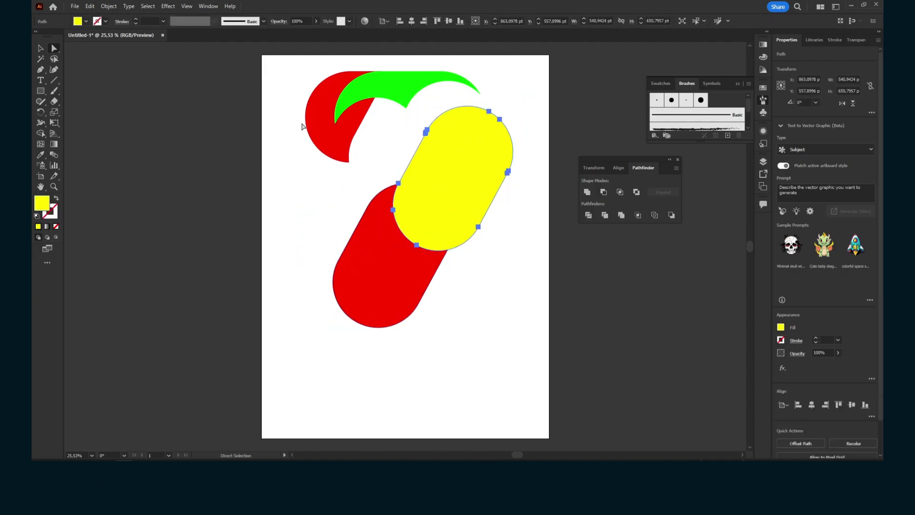
pyautogui.click(90, 6)
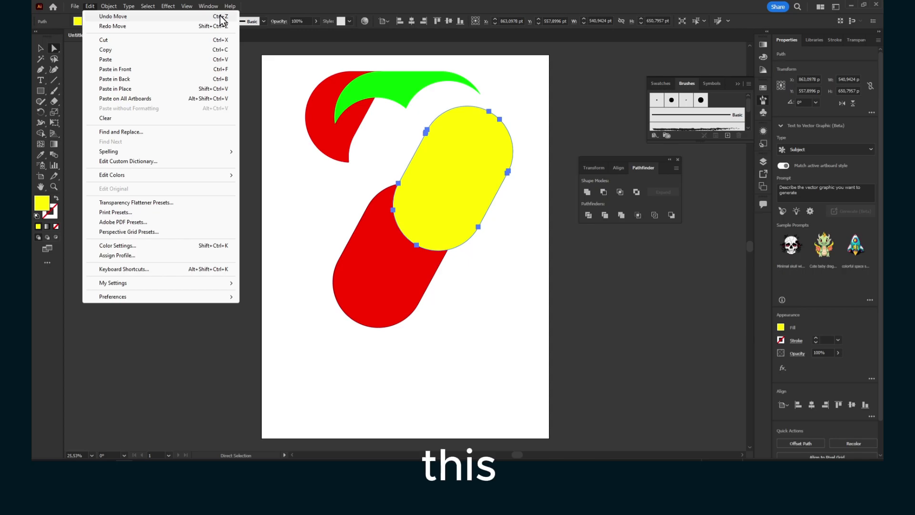
pyautogui.click(442, 183)
pyautogui.hotkey('ctrl', 'z')
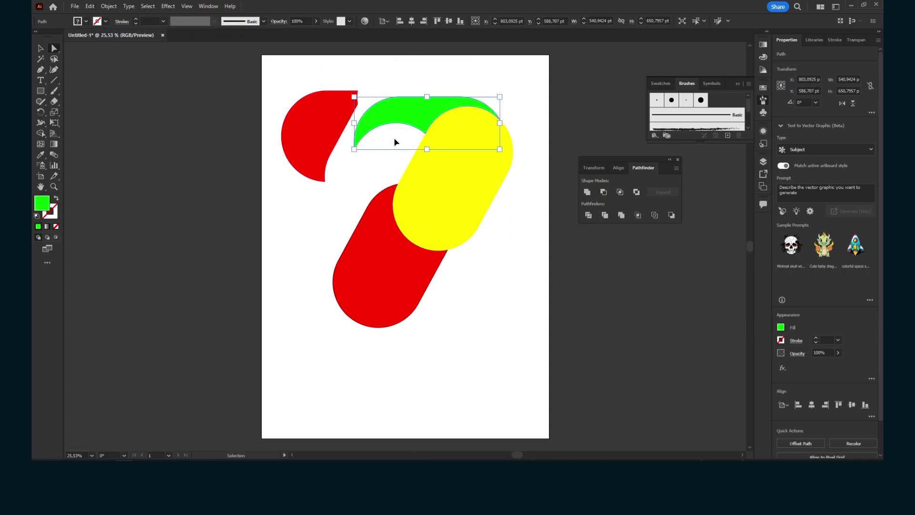
# Undo the earlier pathfinder, recolouring and duplication edits back to the two overlapping red and green pills.
pyautogui.hotkey('ctrl', 'z')
pyautogui.hotkey('ctrl', 'z')
pyautogui.hotkey('ctrl', 'z')
pyautogui.hotkey('ctrl', 'z')
pyautogui.hotkey('ctrl', 'z')
pyautogui.hotkey('ctrl', 'z')
pyautogui.hotkey('ctrl', 'z')
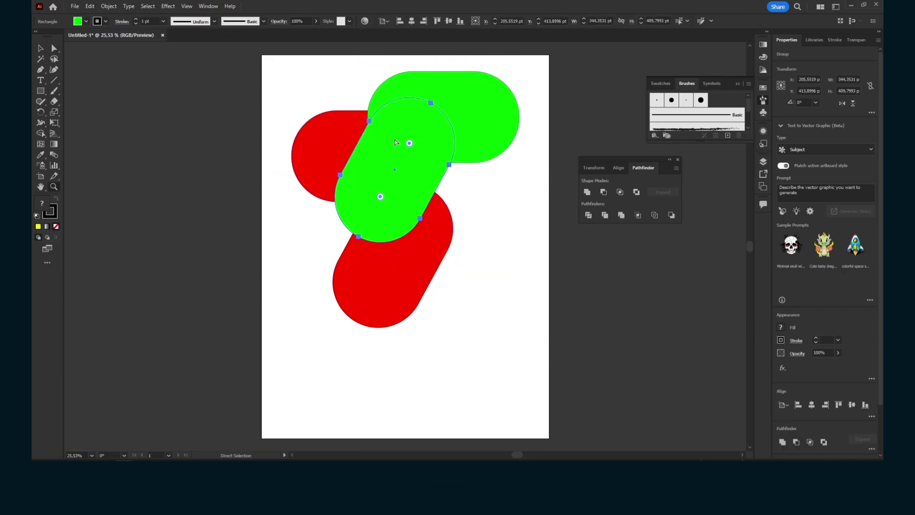
pyautogui.moveTo(492, 291); pyautogui.dragTo(348, 120)
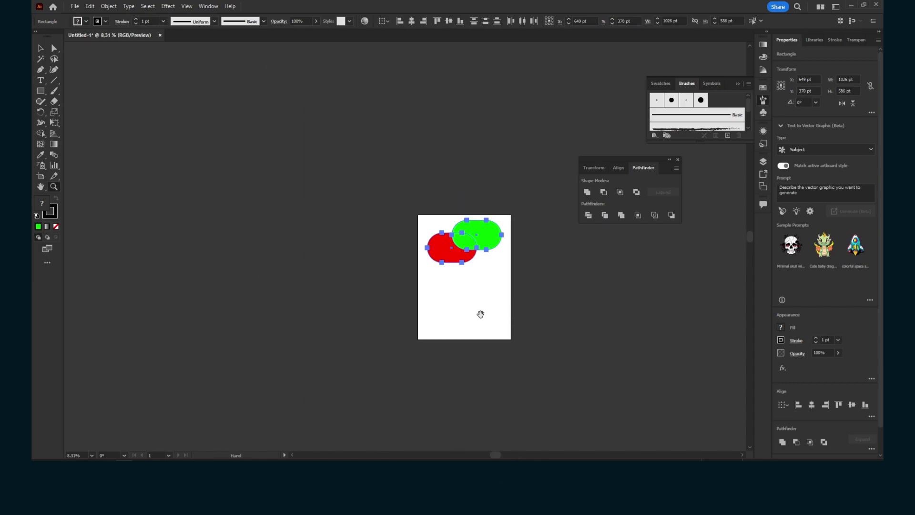
pyautogui.moveTo(480, 314); pyautogui.dragTo(436, 215)
pyautogui.hscroll(-3, 431, 183)
pyautogui.scroll(-2, 468, 188)
pyautogui.scroll(6, 482, 164)
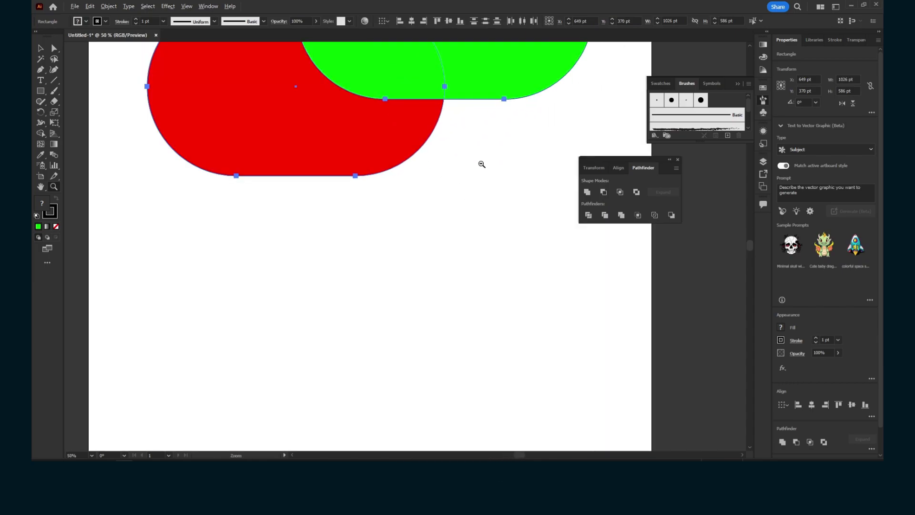
pyautogui.scroll(-1, 482, 164)
pyautogui.moveTo(466, 152); pyautogui.dragTo(420, 251)
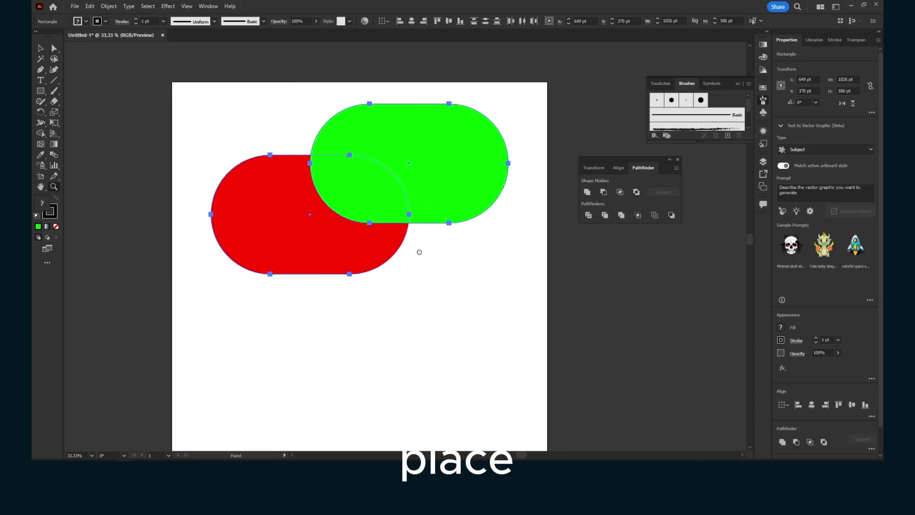
pyautogui.moveTo(464, 248); pyautogui.dragTo(496, 272)
pyautogui.click(458, 256)
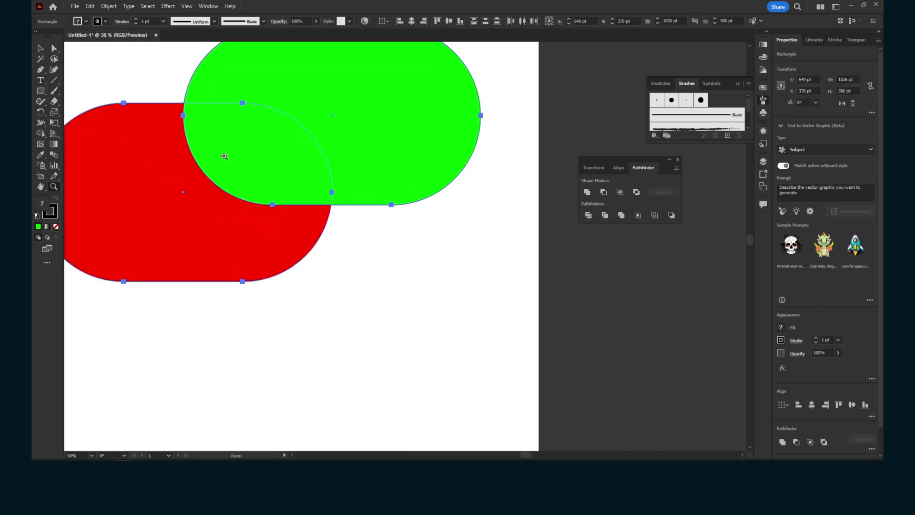
# Undo the green fill of the upper pill.
pyautogui.hotkey('ctrl', 'z')
pyautogui.moveTo(274, 181); pyautogui.dragTo(363, 248)
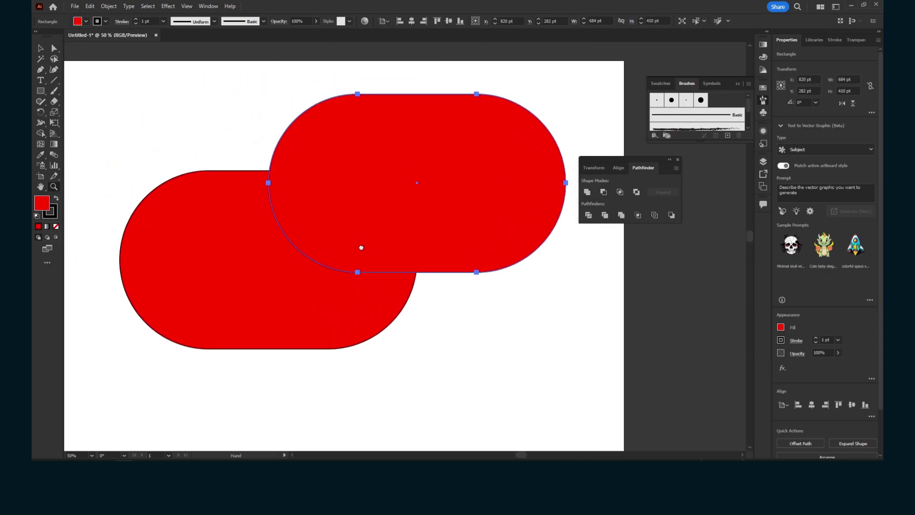
pyautogui.keyDown('alt'); pyautogui.click(295, 184); pyautogui.keyUp('alt')
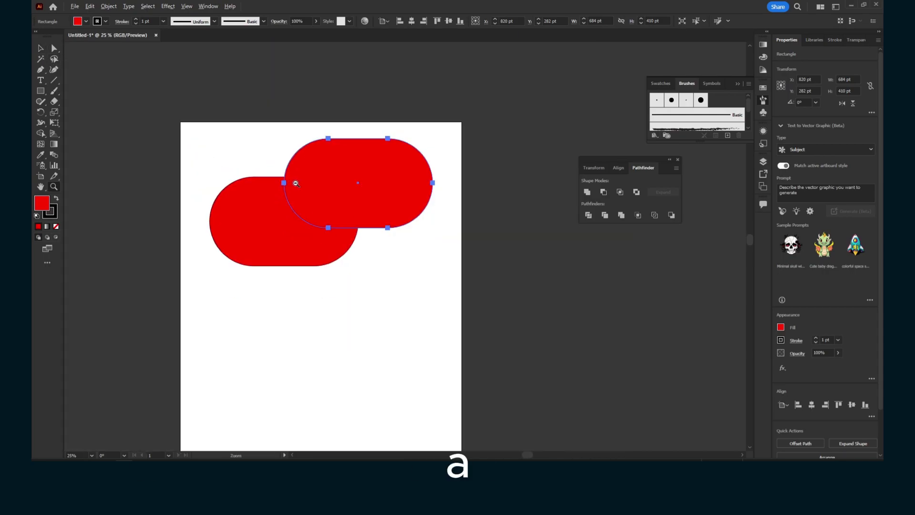
# Duplicate the lower red pill three times to build a cluster of five overlapping red pills, and select them all.
pyautogui.click(40, 48)
pyautogui.click(318, 241)
pyautogui.click(380, 150)
pyautogui.click(382, 262)
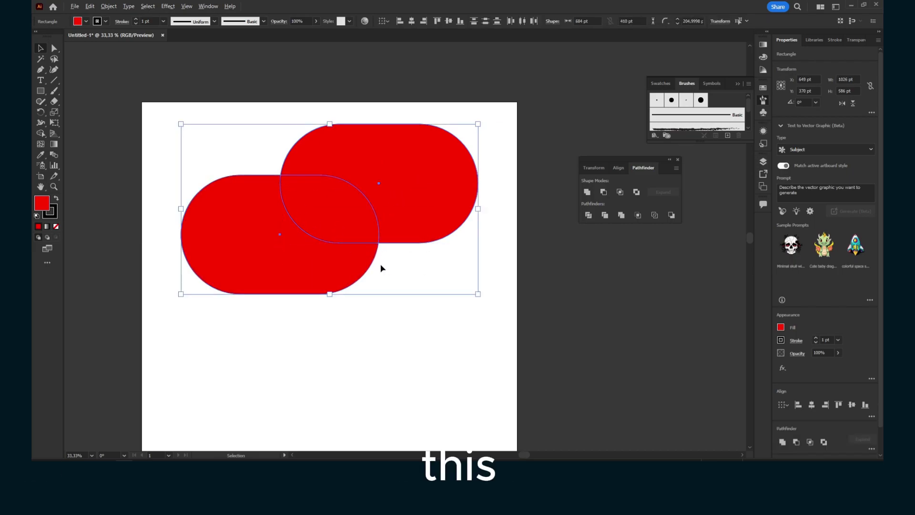
pyautogui.moveTo(368, 216); pyautogui.dragTo(362, 381)
pyautogui.moveTo(283, 254); pyautogui.dragTo(217, 354)
pyautogui.moveTo(446, 280); pyautogui.dragTo(304, 305)
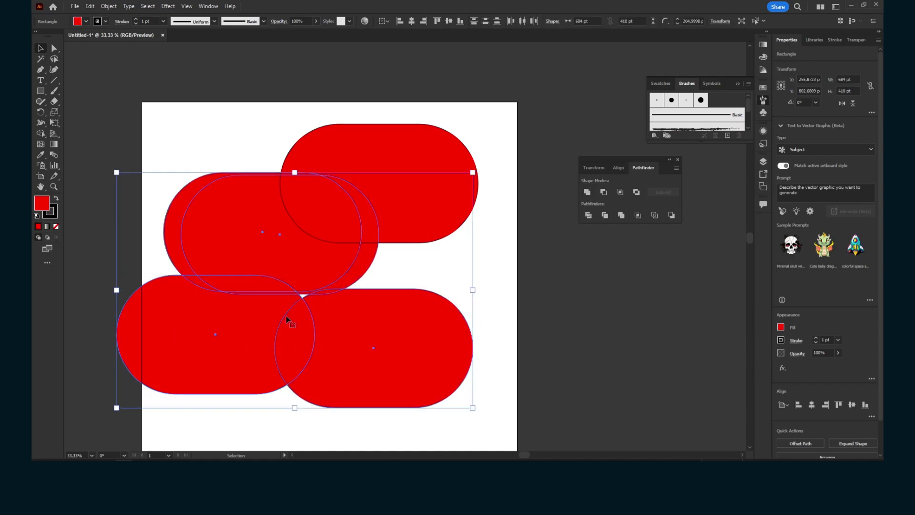
pyautogui.moveTo(304, 342); pyautogui.dragTo(304, 342)
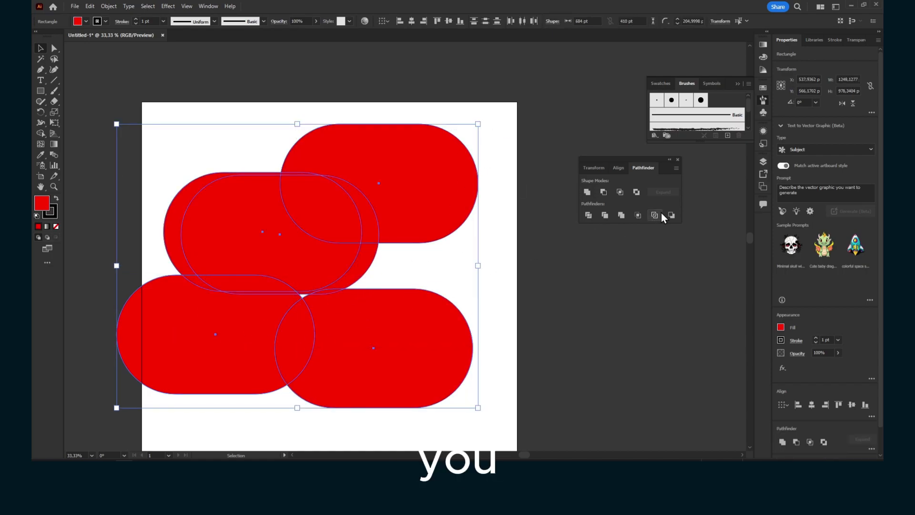
# Apply the Minus Back pathfinder to the five red pills, and shift the remaining shape slightly up and left.
pyautogui.click(662, 214)
pyautogui.hotkey('ctrl', 'z')
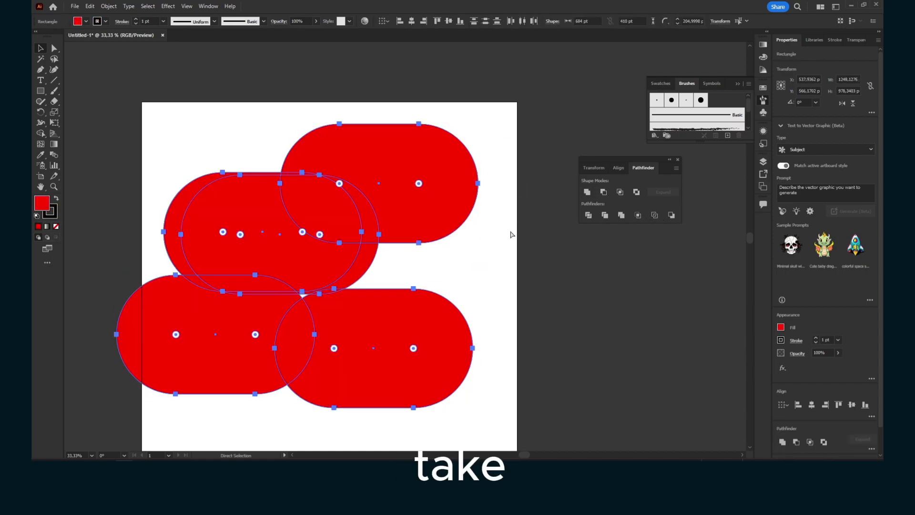
pyautogui.click(672, 215)
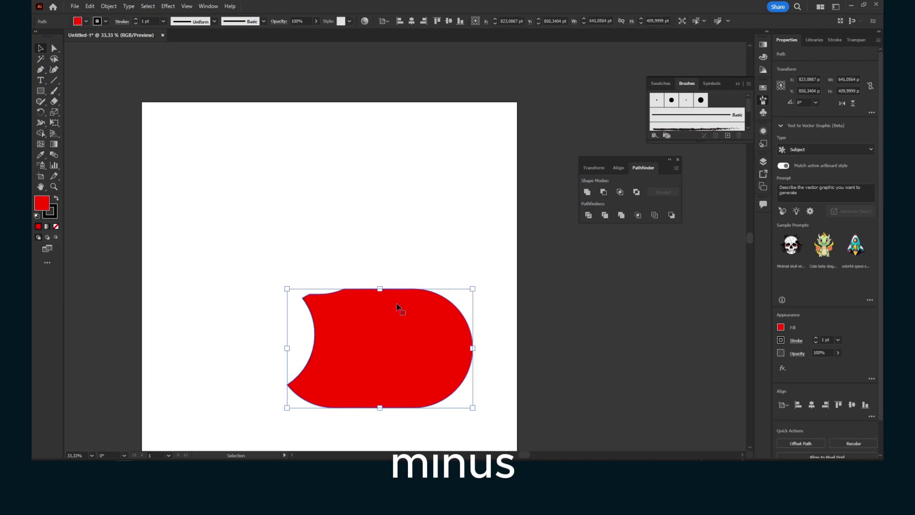
pyautogui.click(384, 233)
pyautogui.click(340, 344)
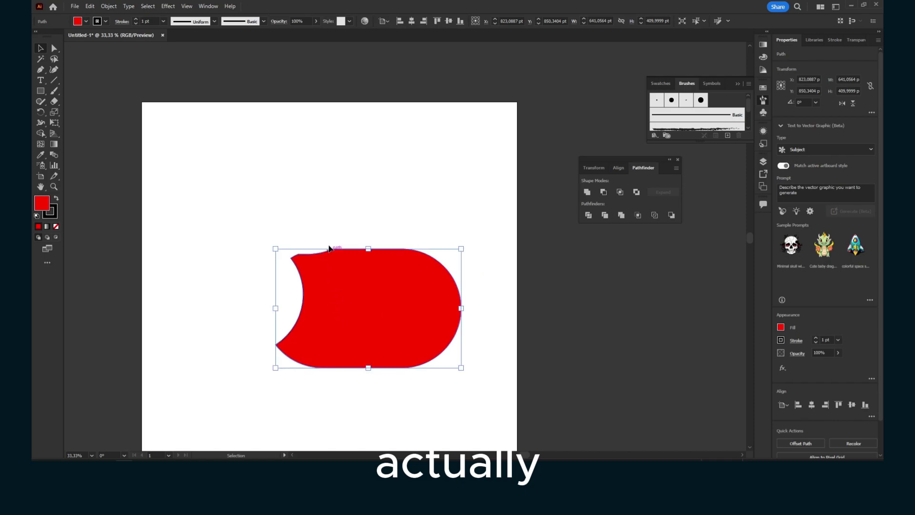
# Undo the shape move and the Minus Back operation to restore the five selected red pills.
pyautogui.hotkey('ctrl', 'z')
pyautogui.hotkey('ctrl', 'z')
pyautogui.hotkey('ctrl', 'z')
pyautogui.press('v')
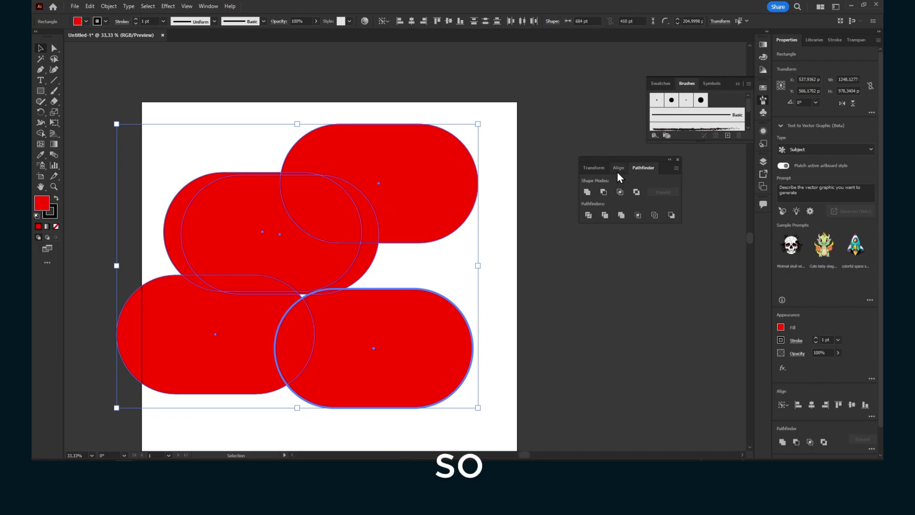
# Reposition the floating Pathfinder panel beside the Brushes panel, and deselect the red pills.
pyautogui.moveTo(621, 158); pyautogui.dragTo(599, 65)
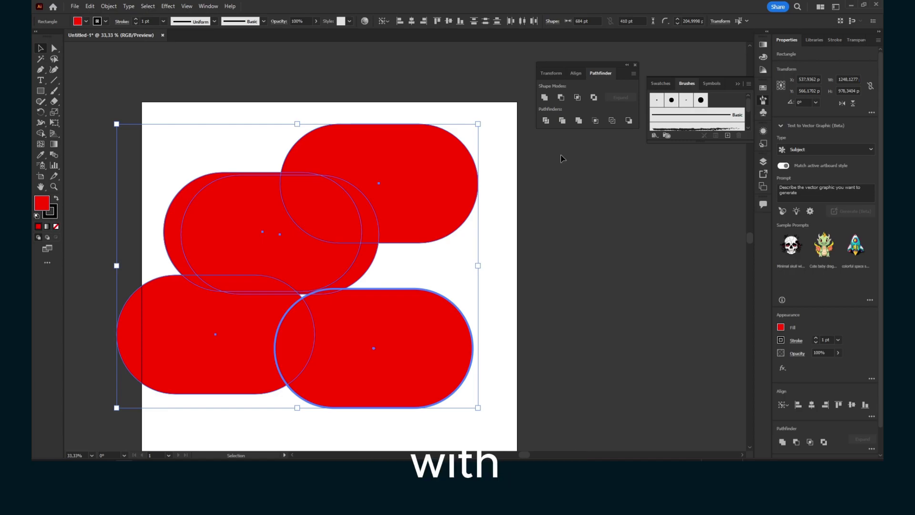
pyautogui.click(509, 288)
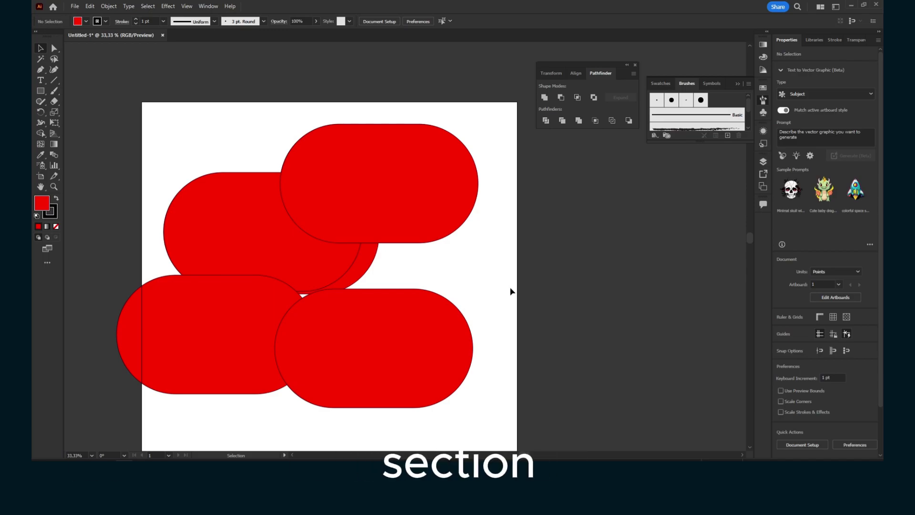
pyautogui.click(444, 429)
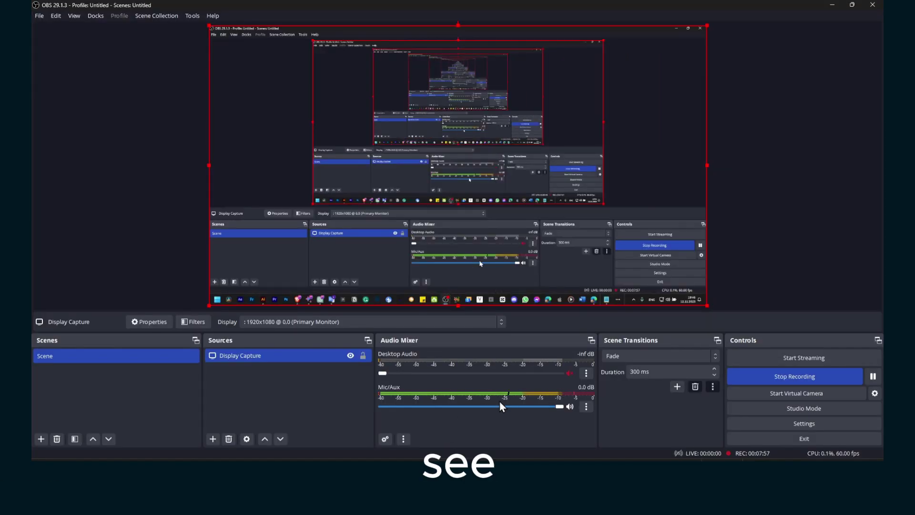